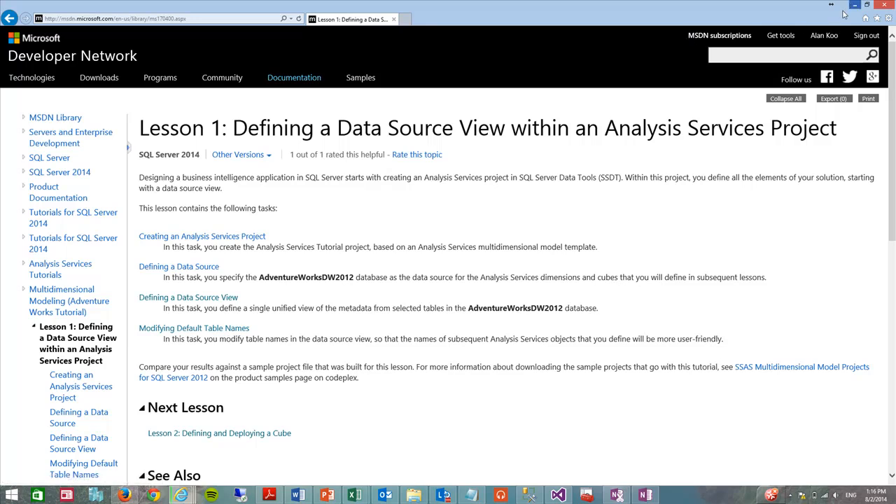
# Step: Open the Windows Start screen to look for an installed program
pyautogui.click(658, 410)
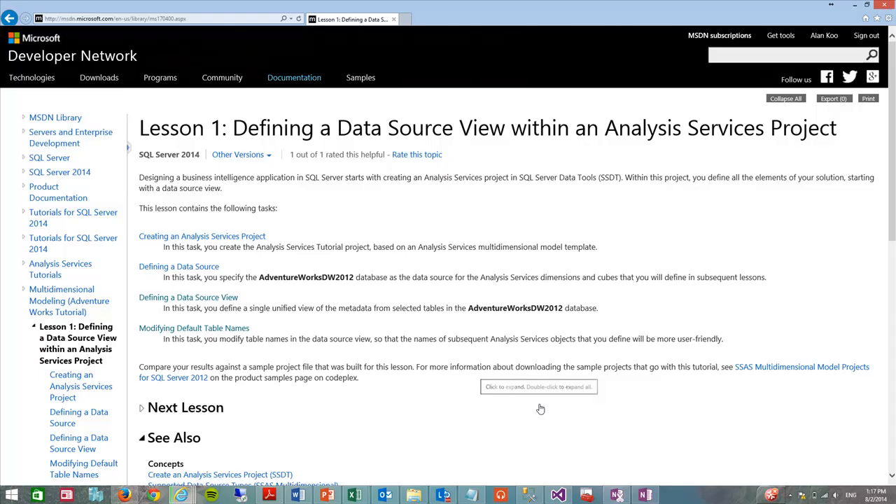
pyautogui.press('super')
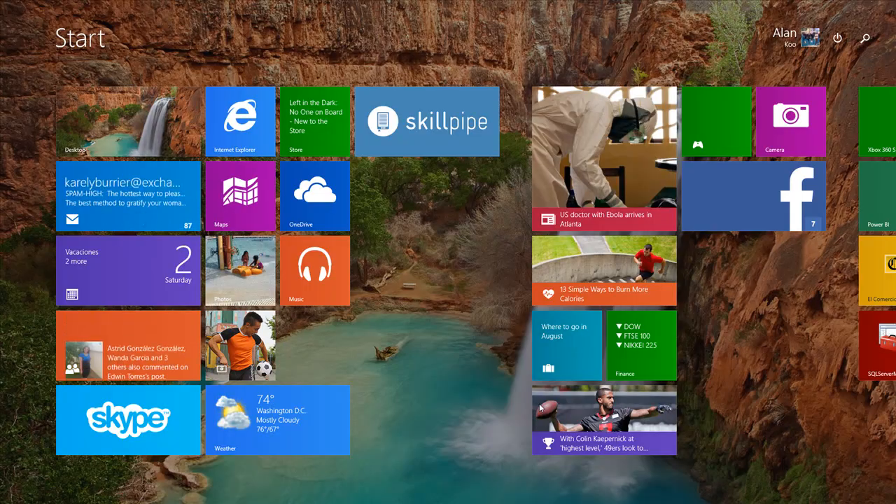
pyautogui.write('visual')
pyautogui.press('BackSpace')
pyautogui.press('BackSpace')
pyautogui.press('BackSpace')
pyautogui.press('BackSpace')
pyautogui.press('BackSpace')
pyautogui.press('BackSpace')
pyautogui.write('sql server')
pyautogui.hotkey('ctrl', 'v')
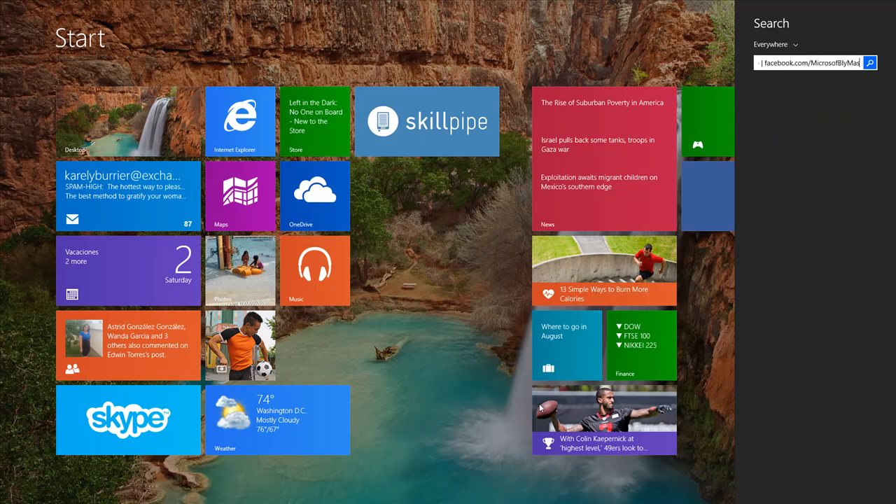
# Step: Search for "sql server data tools" and launch SQL Server Data Tools for Visual Studio 2013
pyautogui.hotkey('ctrl', 'a')
pyautogui.press('BackSpace')
pyautogui.write('sql server da')
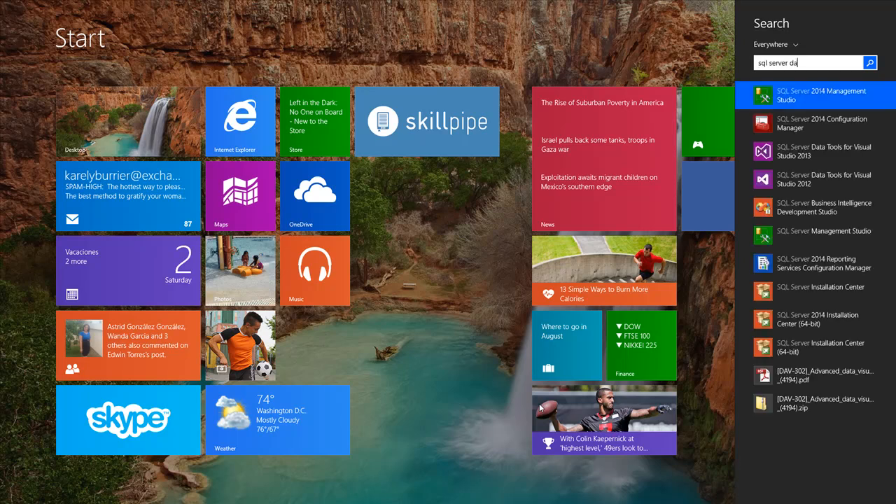
pyautogui.write('ta tools for Visual Studio 2013')
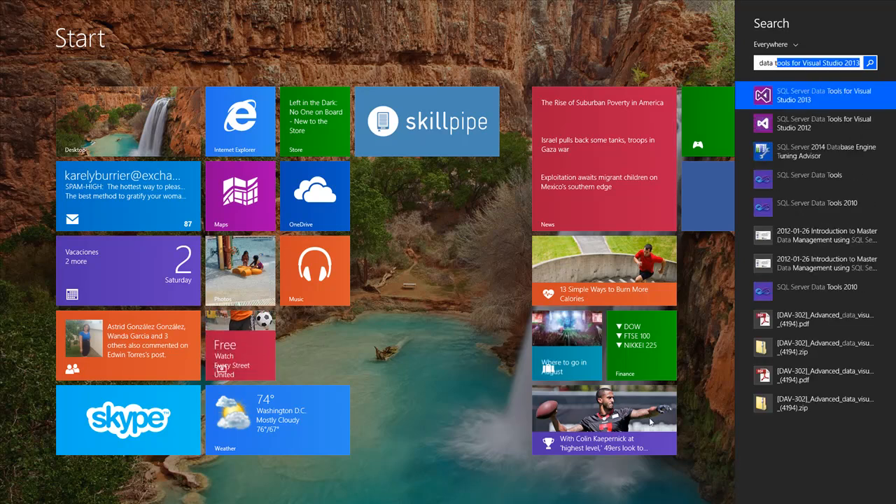
pyautogui.click(814, 96)
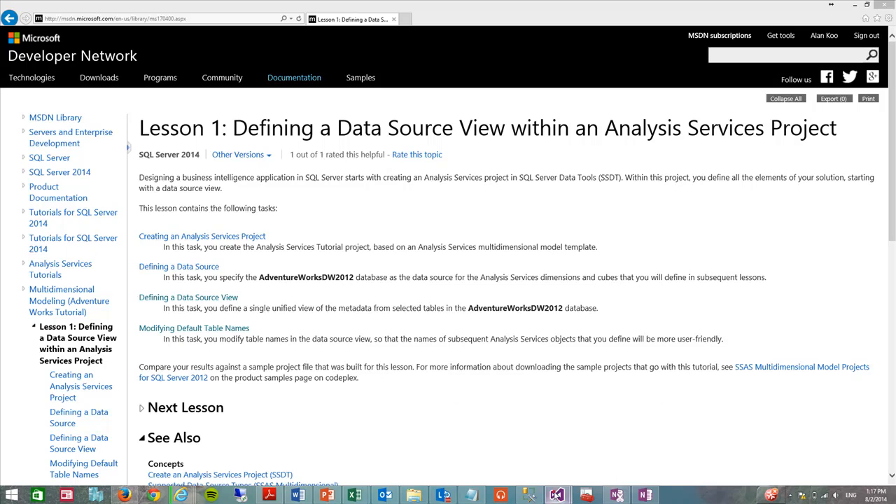
# Step: Switch to Visual Studio, close its duplicate Start Page window and bring the remaining one to the front
pyautogui.moveTo(554, 483)
pyautogui.click(515, 451)
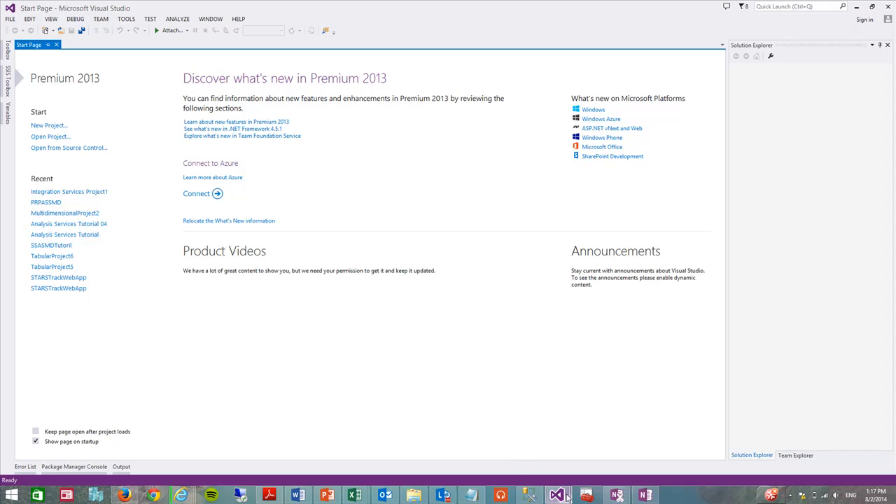
pyautogui.click(652, 422)
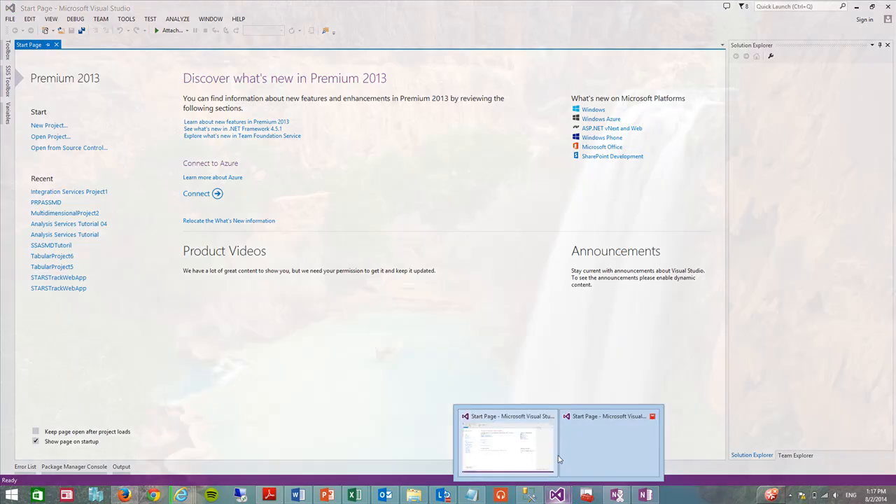
pyautogui.click(525, 452)
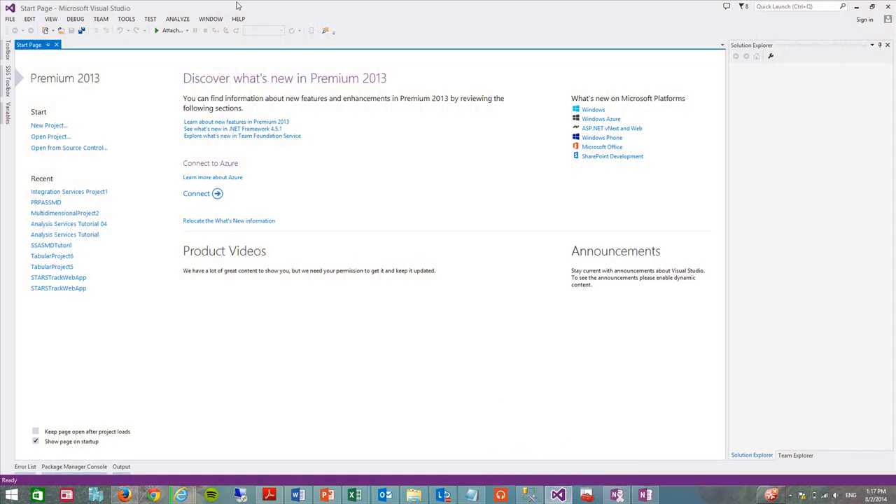
# Step: Start a new project and browse the Business Intelligence template categories, ending on Analysis Services
pyautogui.click(11, 19)
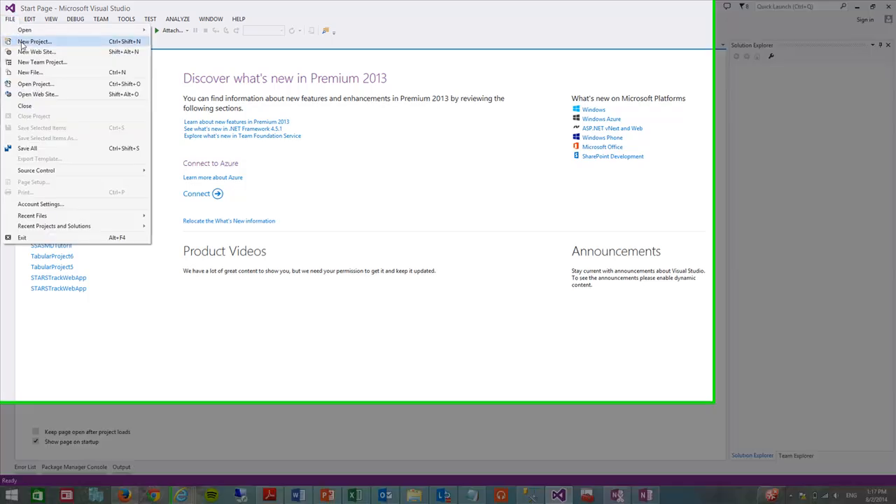
pyautogui.click(21, 41)
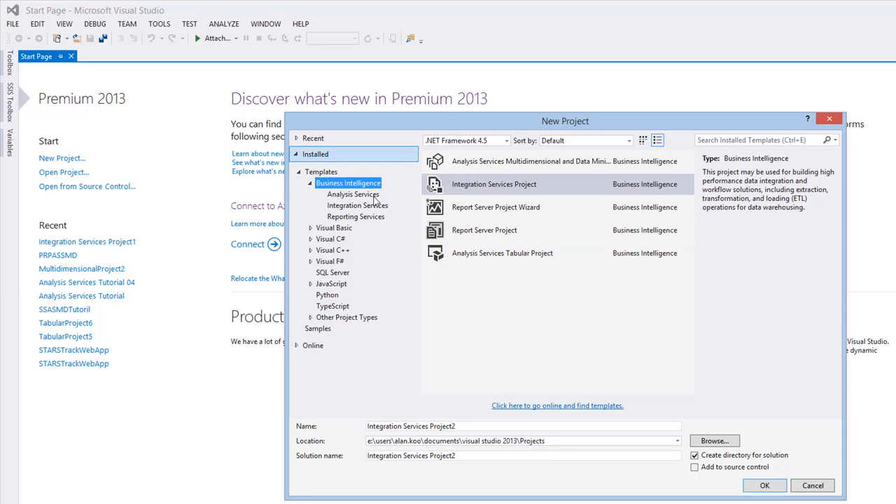
pyautogui.click(354, 195)
pyautogui.click(357, 205)
pyautogui.click(355, 216)
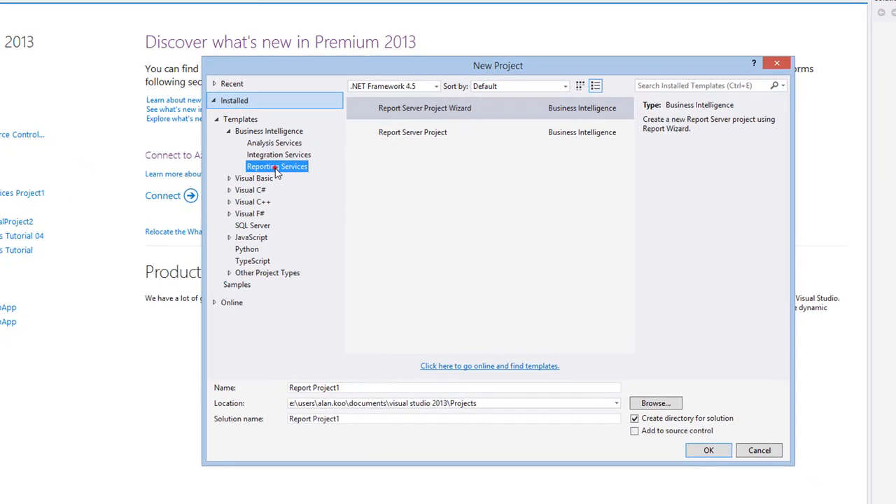
pyautogui.click(356, 206)
pyautogui.click(284, 143)
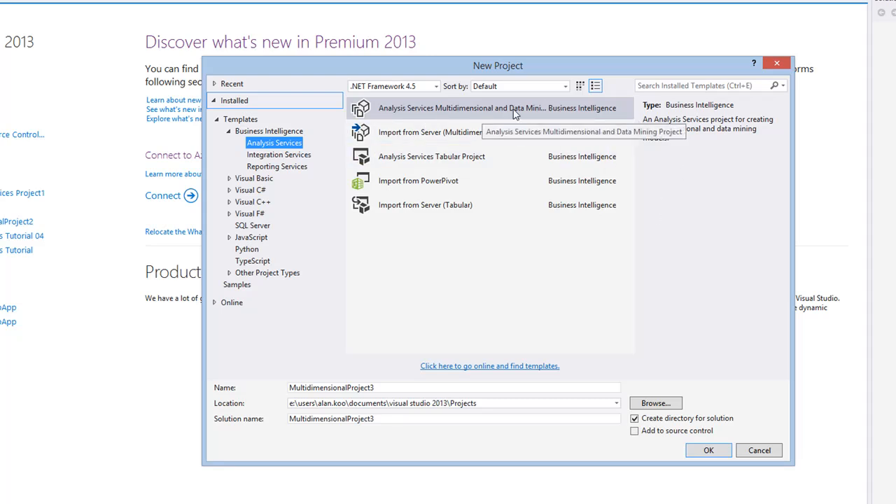
# Step: Name the Analysis Services Multidimensional and Data Mining project MDTutorialLesson01 and create it
pyautogui.click(502, 389)
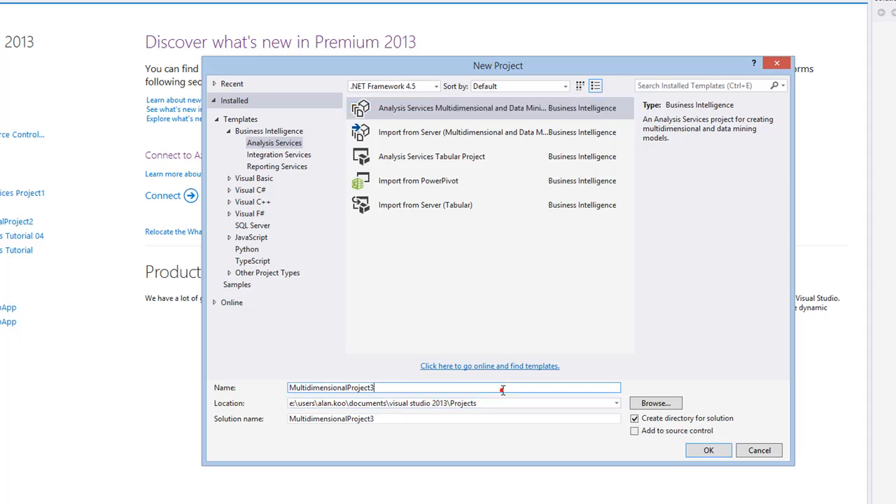
pyautogui.doubleClick(502, 388)
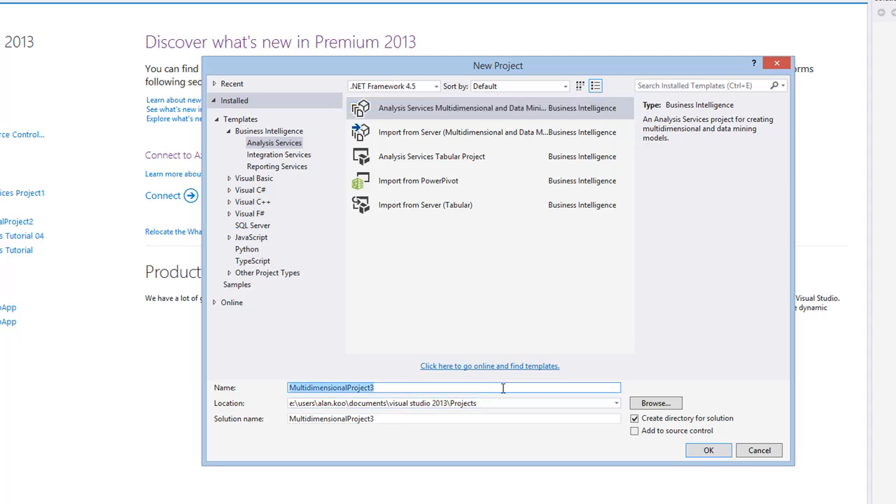
pyautogui.write('M')
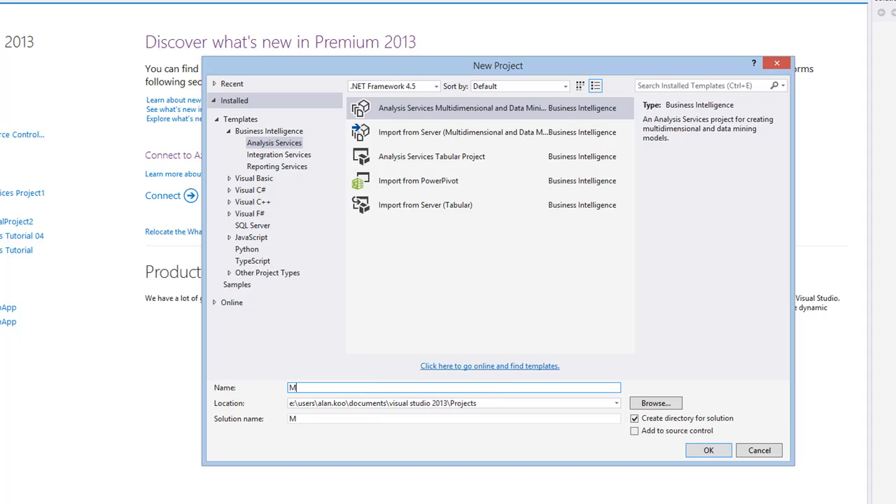
pyautogui.write('DTutorial')
pyautogui.press('BackSpace')
pyautogui.write('Lesson01')
pyautogui.press('BackSpace')
pyautogui.write('01')
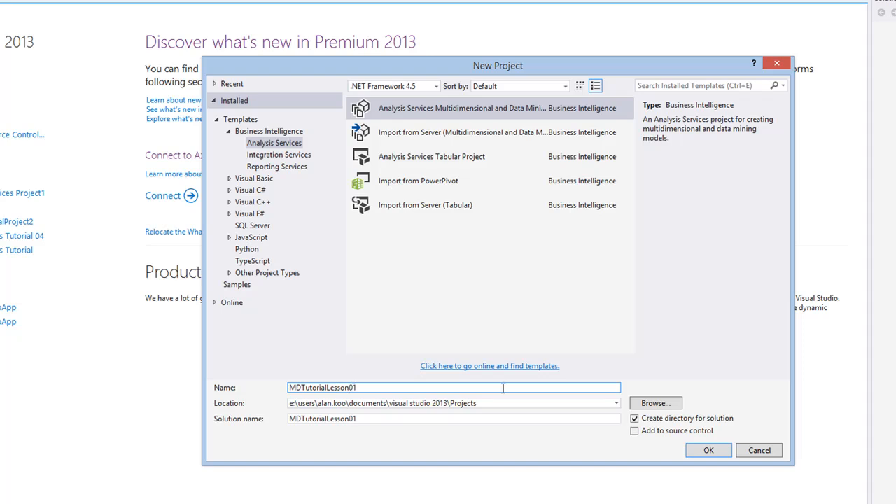
pyautogui.press('Return')
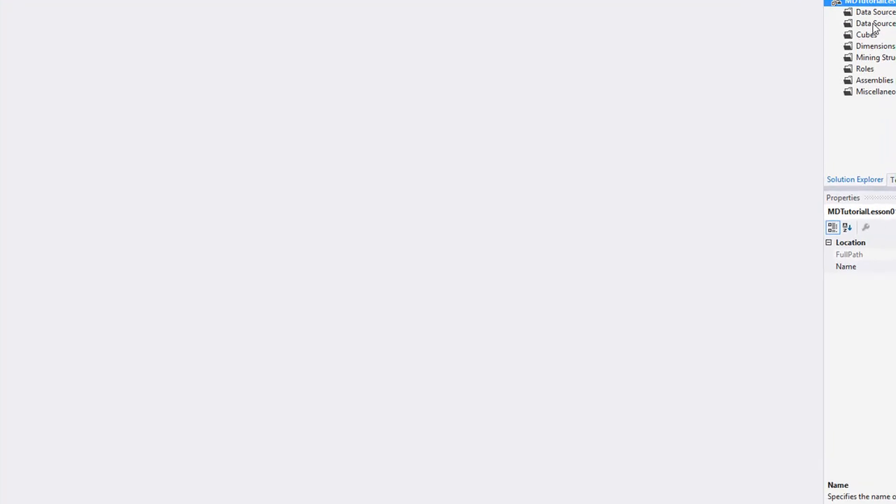
# Step: Start a new data source in the project, enlarge the Data Source Wizard and proceed to the connection definition page
pyautogui.moveTo(821, 26); pyautogui.dragTo(676, 35)
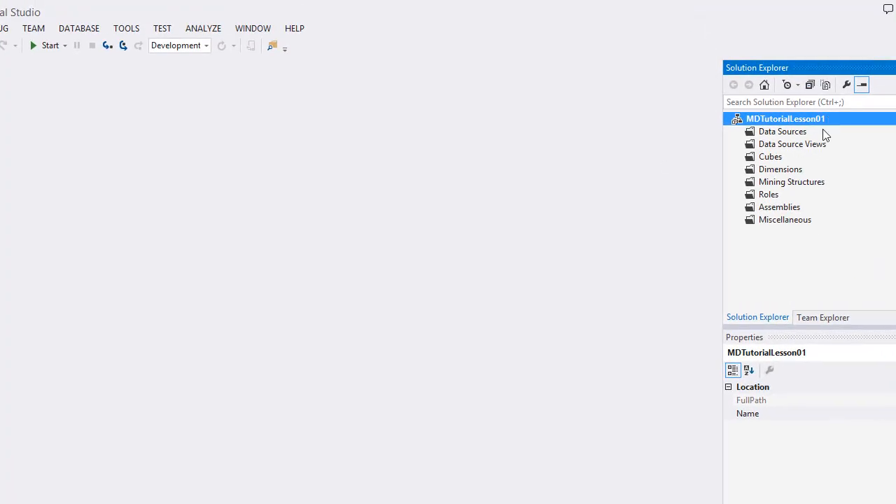
pyautogui.click(766, 133)
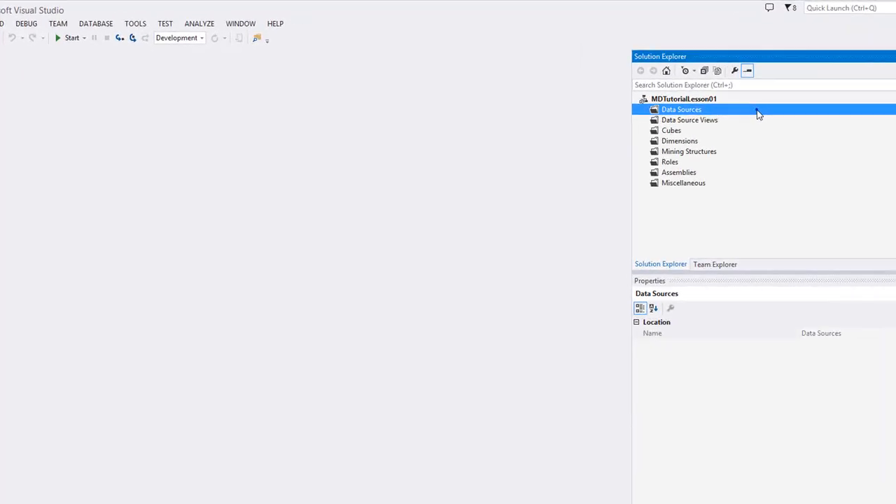
pyautogui.rightClick(716, 90)
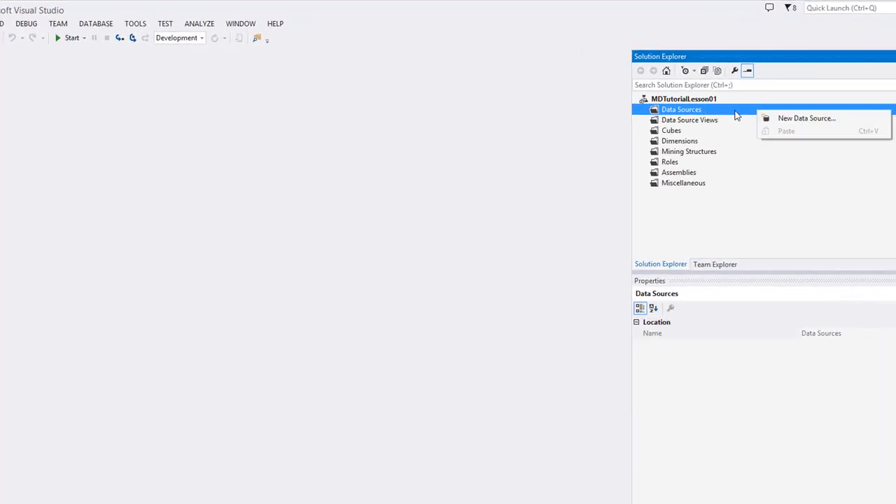
pyautogui.click(819, 120)
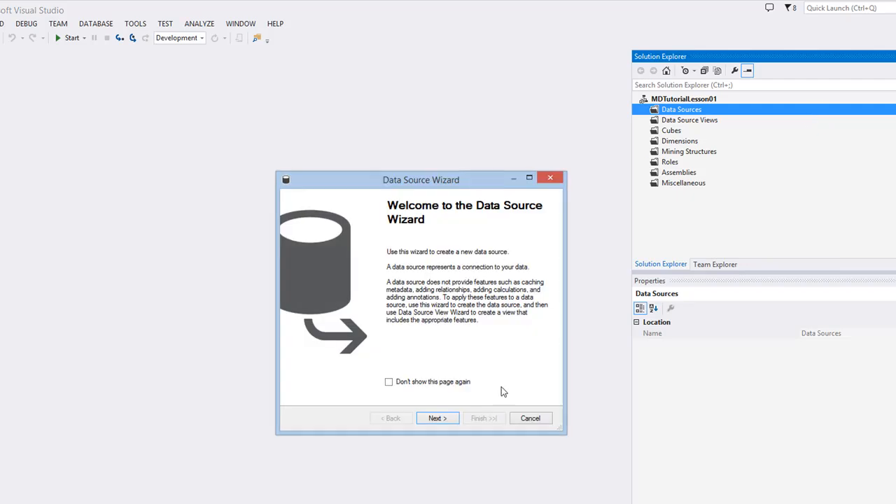
pyautogui.moveTo(450, 180); pyautogui.dragTo(366, 84)
pyautogui.moveTo(478, 338); pyautogui.dragTo(673, 416)
pyautogui.click(540, 400)
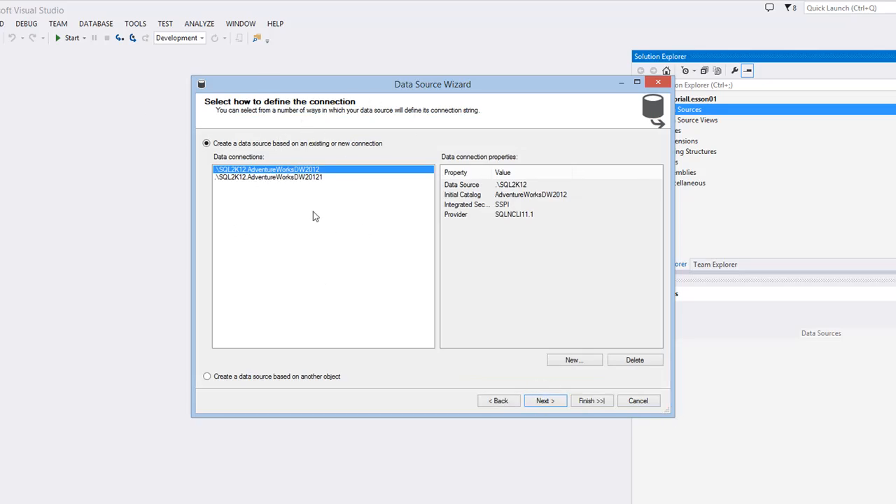
# Step: Start a new data connection and review the available providers, keeping Native OLE DB\SQL Server Native Client 11.0
pyautogui.click(587, 360)
pyautogui.moveTo(422, 130); pyautogui.dragTo(373, 67)
pyautogui.click(397, 91)
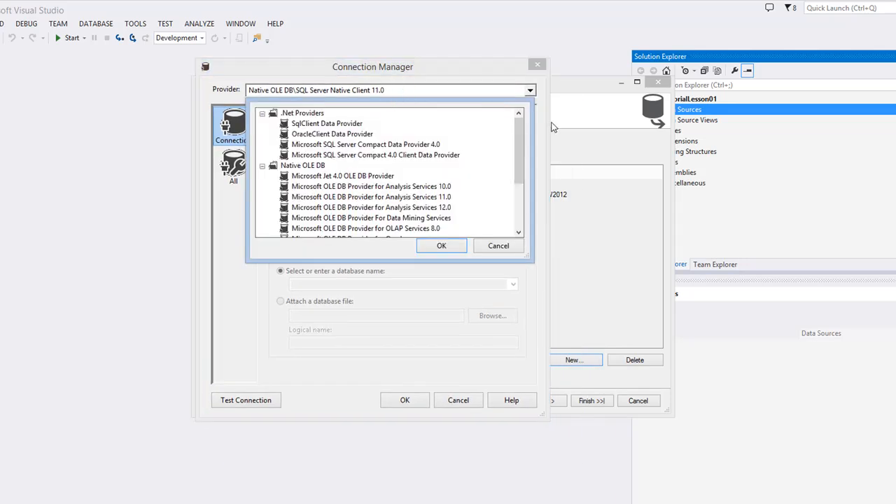
pyautogui.moveTo(519, 164); pyautogui.dragTo(519, 137)
pyautogui.moveTo(519, 134); pyautogui.dragTo(521, 190)
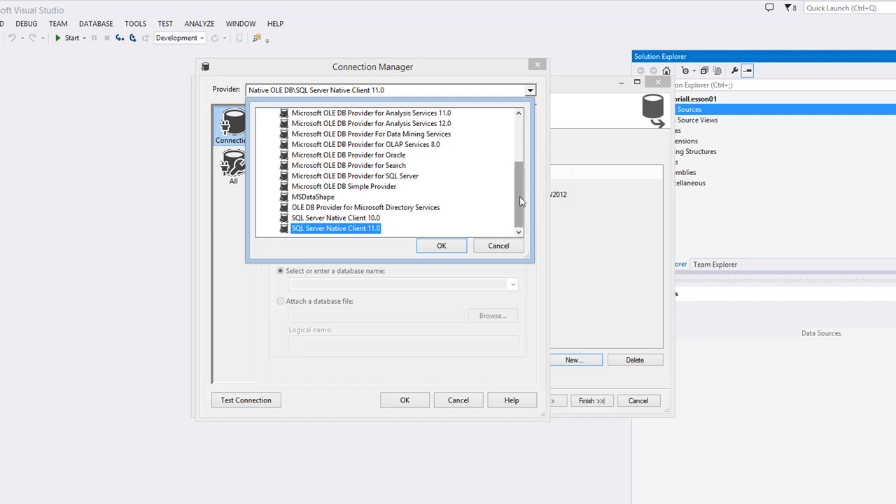
pyautogui.moveTo(521, 201)
pyautogui.mouseDown()
pyautogui.moveTo(518, 128)
pyautogui.moveTo(526, 202)
pyautogui.mouseUp()
pyautogui.click(496, 244)
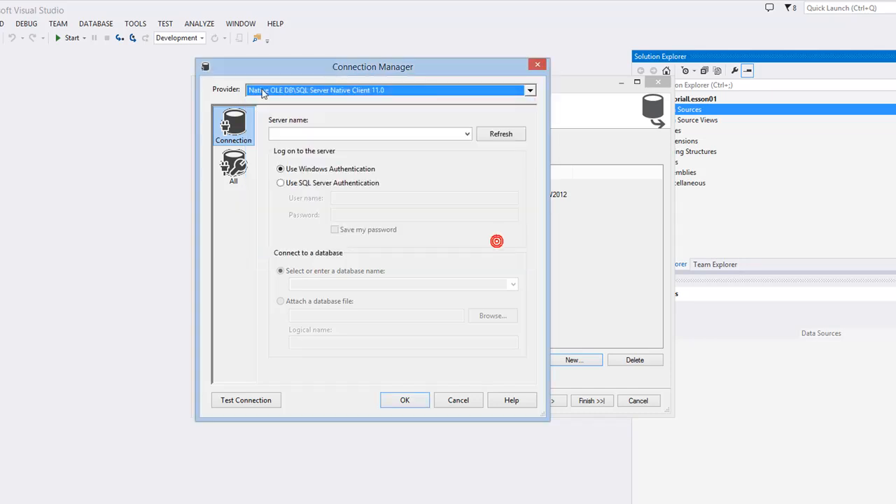
# Step: Enter "." as the server name of the new connection
pyautogui.click(371, 134)
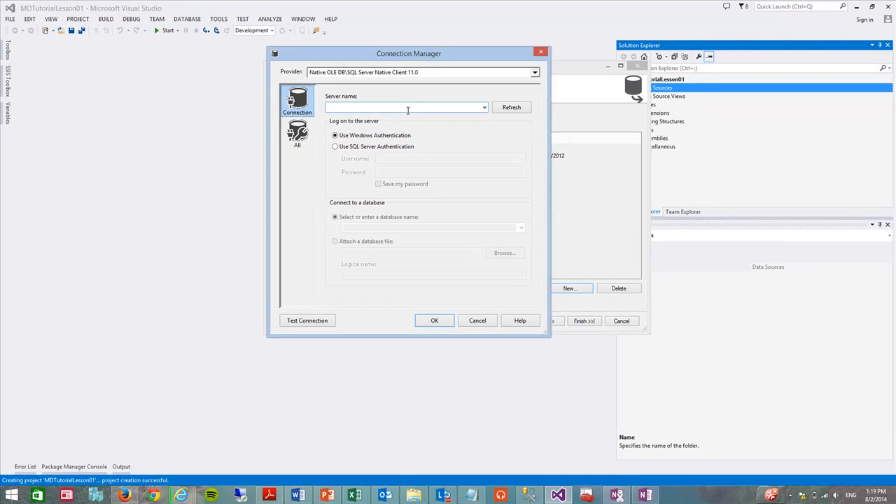
pyautogui.write('.')
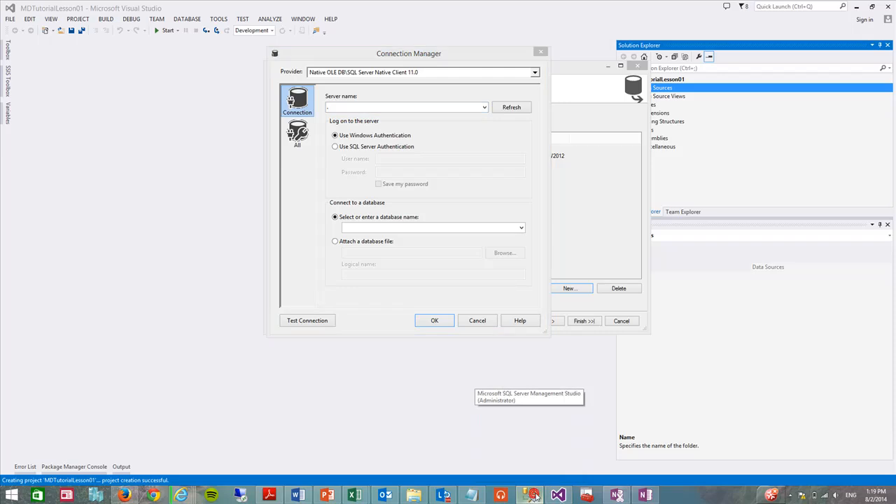
# Step: Switch to SQL Server Management Studio and examine the .\SQL2K12 server's AdventureWorksDW2012 database and its tables
pyautogui.click(534, 496)
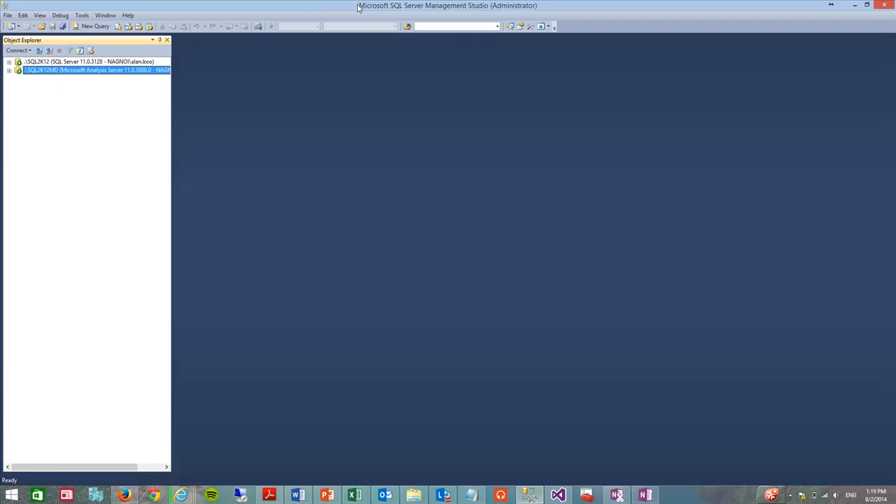
pyautogui.click(9, 62)
pyautogui.click(38, 63)
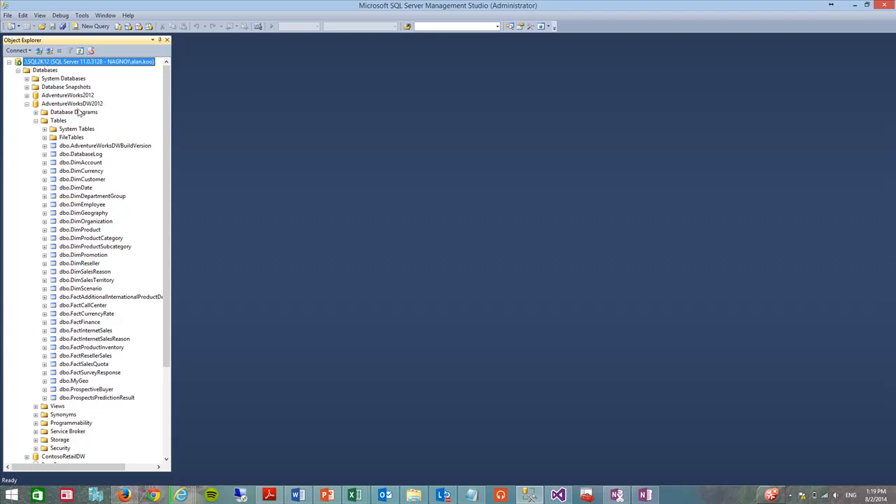
pyautogui.moveTo(170, 106); pyautogui.dragTo(273, 105)
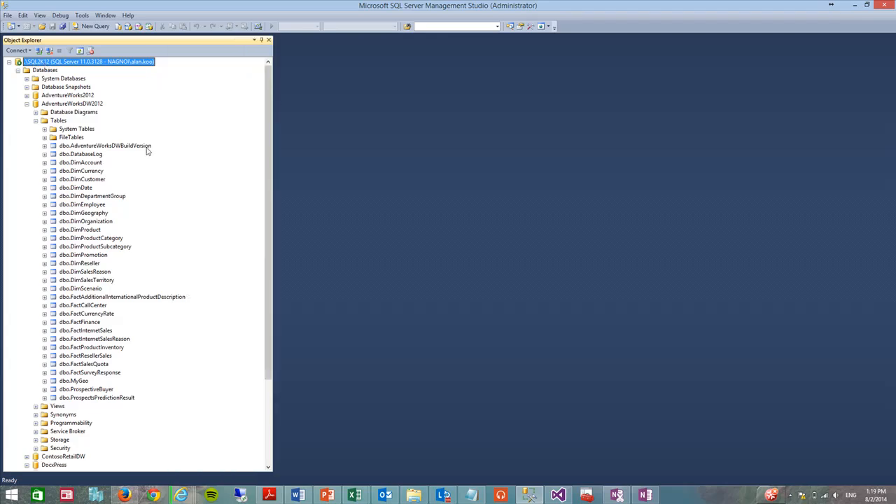
pyautogui.click(97, 105)
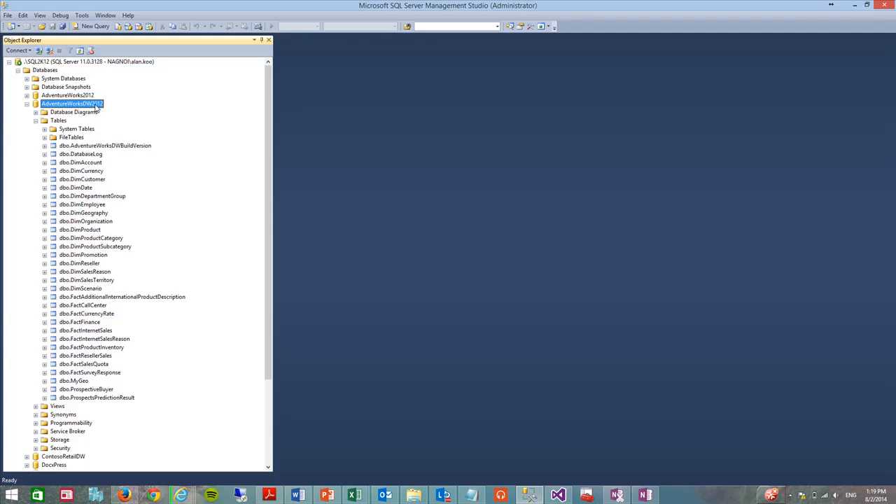
pyautogui.click(35, 120)
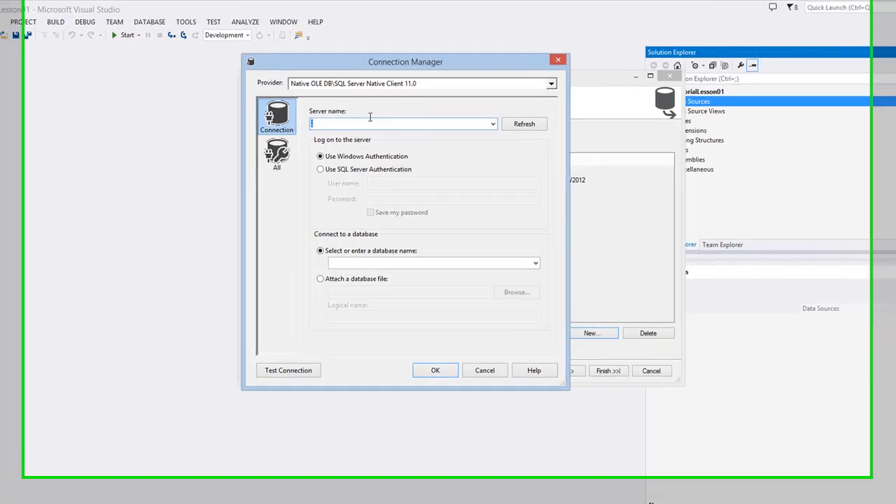
# Step: Connect to the AdventureWorksDW2012 database on server .\SQL2K12 and proceed to the impersonation settings
pyautogui.write('.\\S')
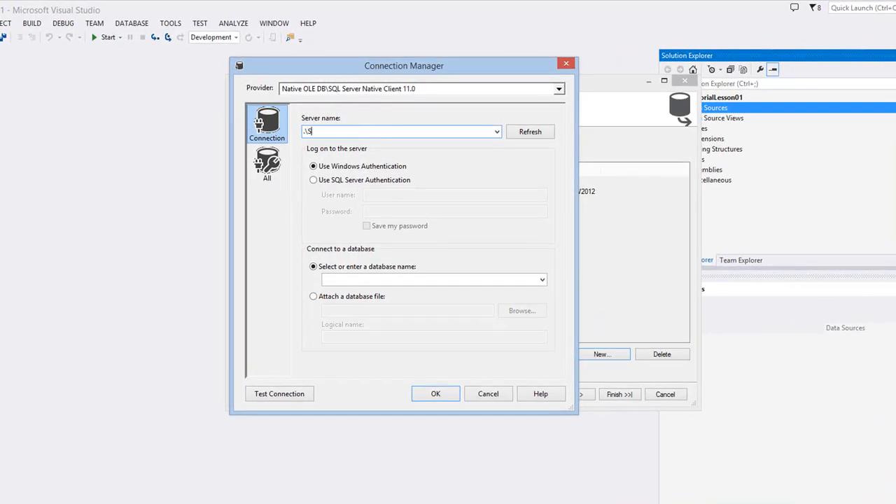
pyautogui.write('QL2K12')
pyautogui.click(542, 279)
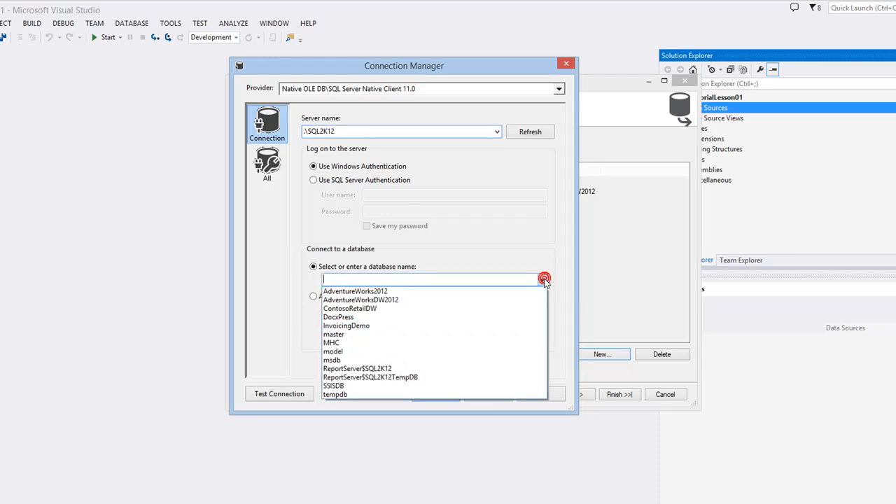
pyautogui.click(402, 301)
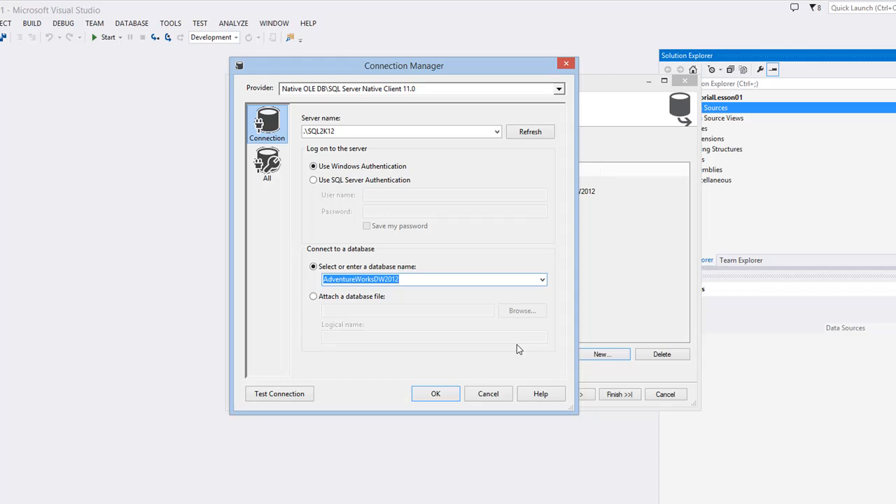
pyautogui.click(435, 396)
pyautogui.click(573, 393)
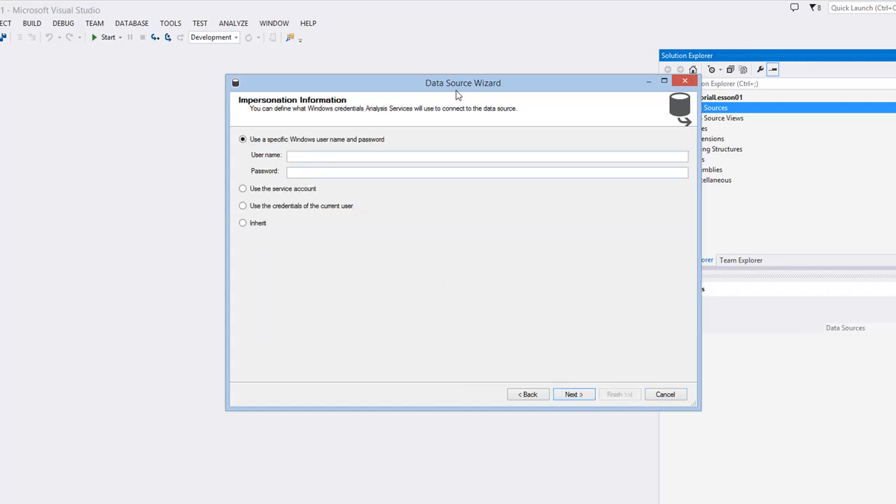
# Step: Set the data source's impersonation to use the service account and proceed to the wizard's final page
pyautogui.moveTo(449, 84); pyautogui.dragTo(417, 83)
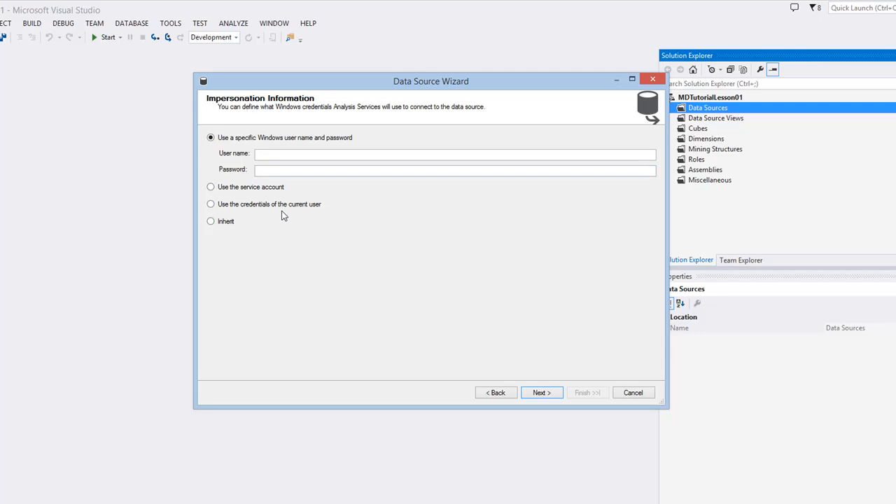
pyautogui.click(232, 187)
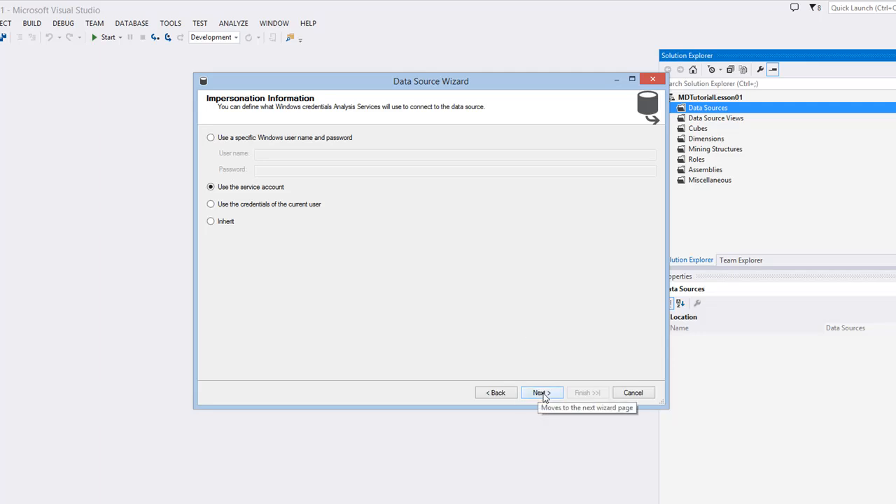
pyautogui.click(543, 393)
# Step: Keep the data source name Adventure Works DW2012, create the data source and select it in the project
pyautogui.click(266, 149)
pyautogui.moveTo(348, 153); pyautogui.dragTo(131, 151)
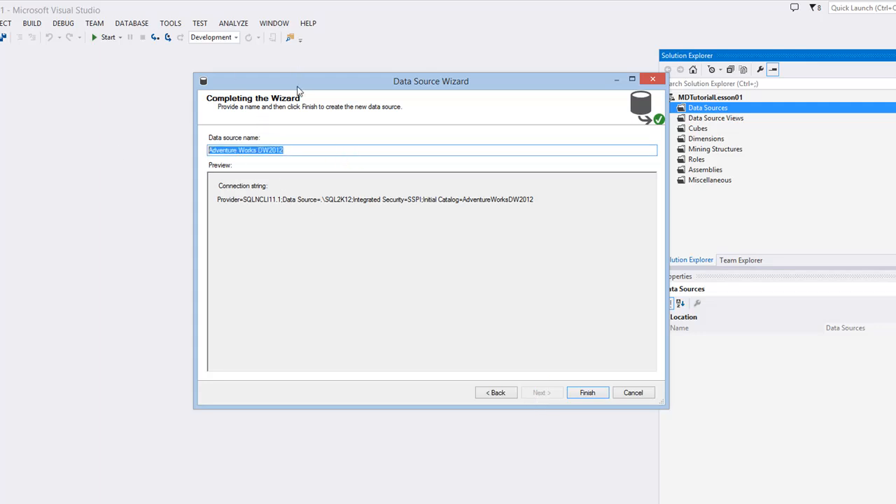
pyautogui.click(504, 300)
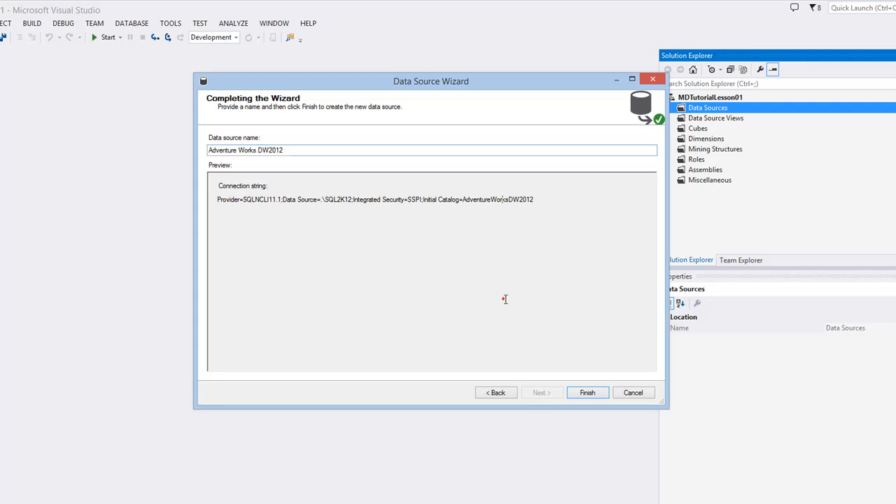
pyautogui.click(587, 393)
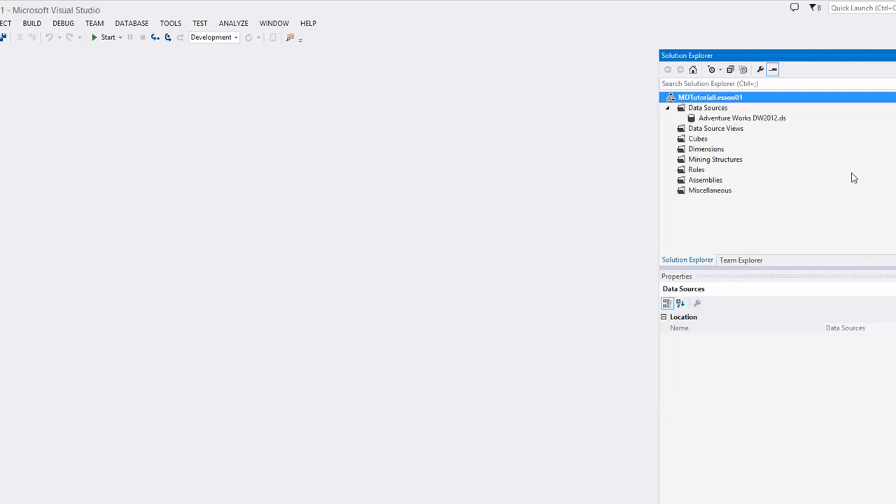
pyautogui.click(781, 119)
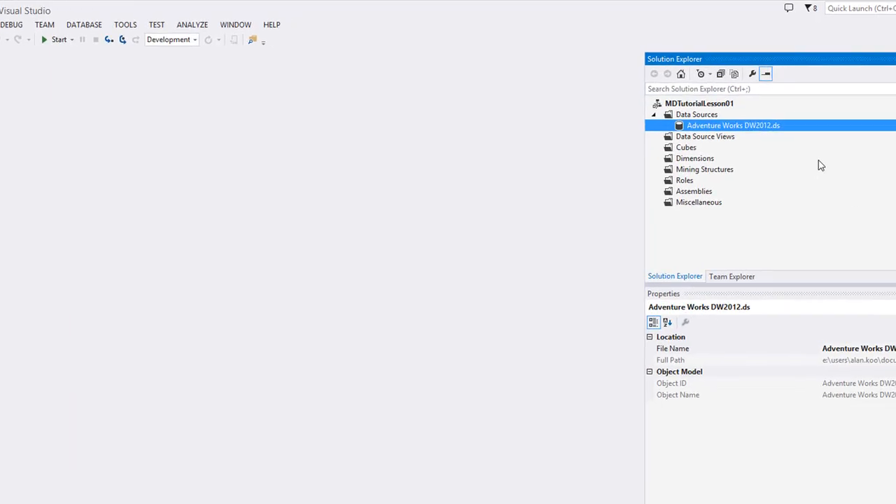
pyautogui.click(706, 115)
pyautogui.rightClick(724, 116)
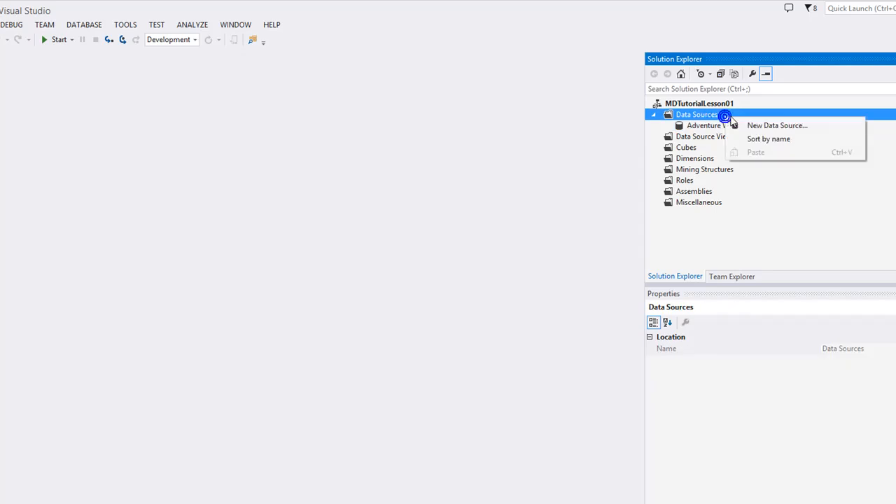
pyautogui.click(775, 126)
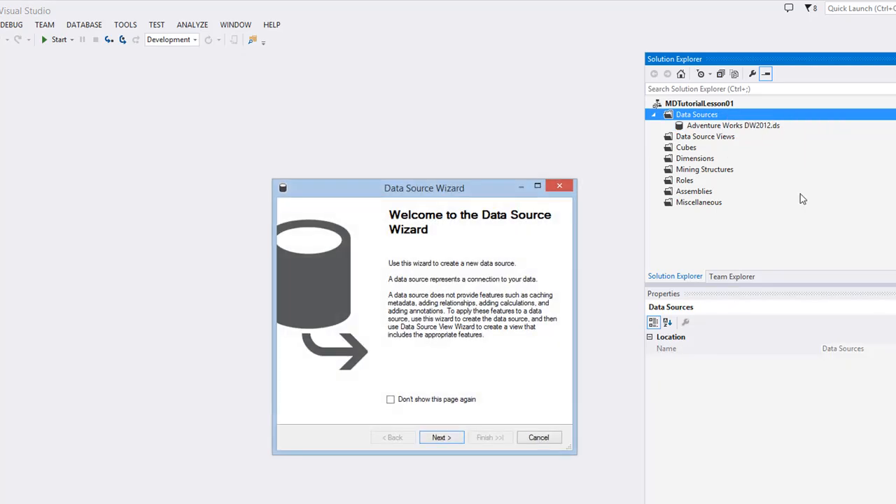
pyautogui.click(445, 438)
pyautogui.click(538, 438)
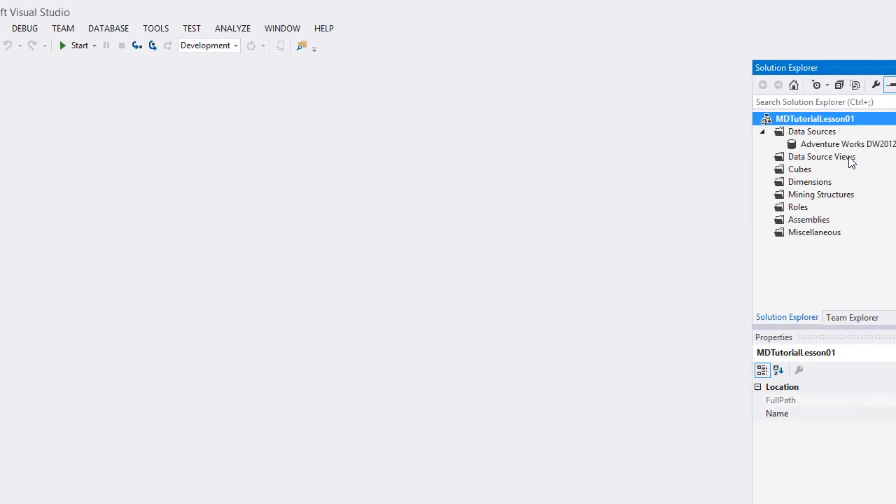
# Step: Start a new data source view, enlarge its wizard and proceed to the data source selection
pyautogui.click(682, 105)
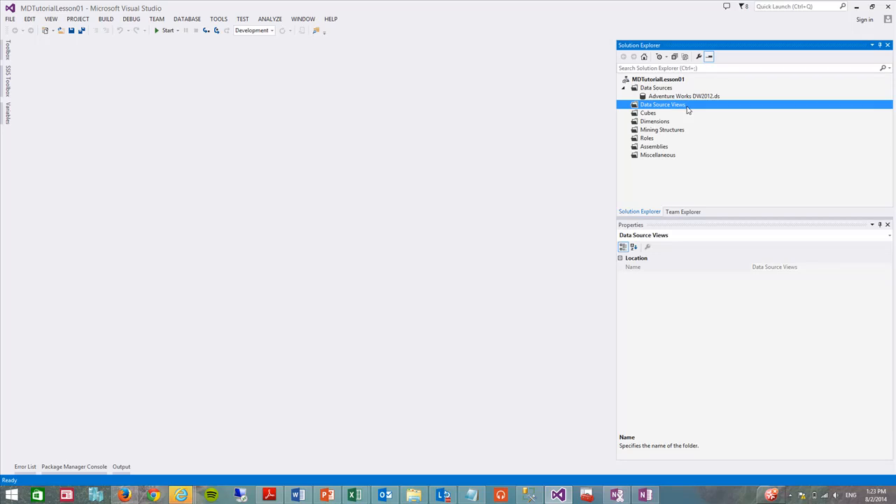
pyautogui.rightClick(688, 108)
pyautogui.click(735, 114)
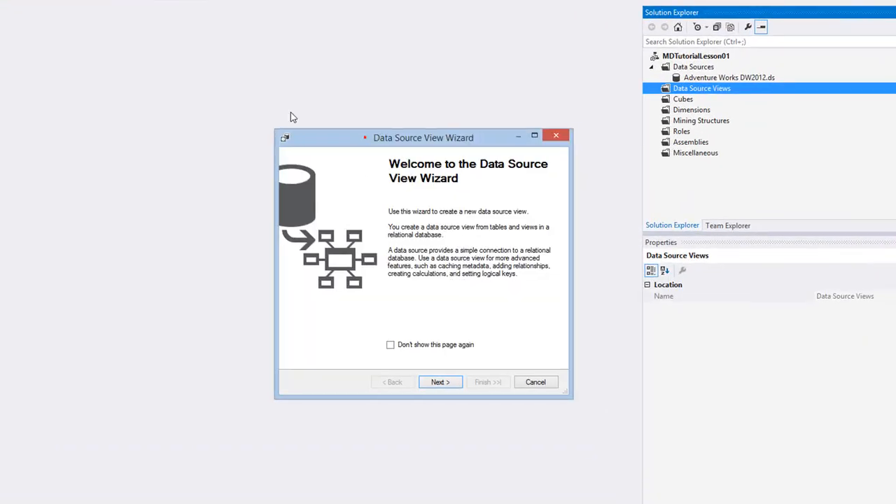
pyautogui.moveTo(365, 137); pyautogui.dragTo(216, 66)
pyautogui.moveTo(424, 322); pyautogui.dragTo(595, 406)
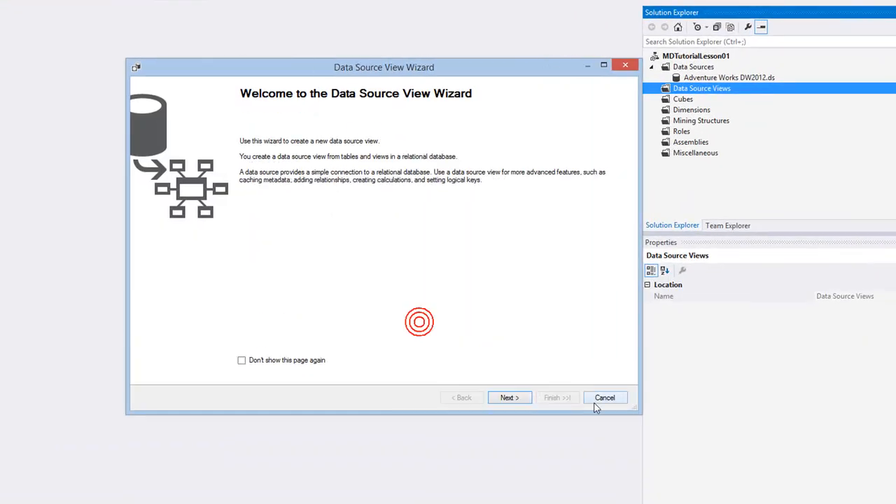
pyautogui.click(522, 398)
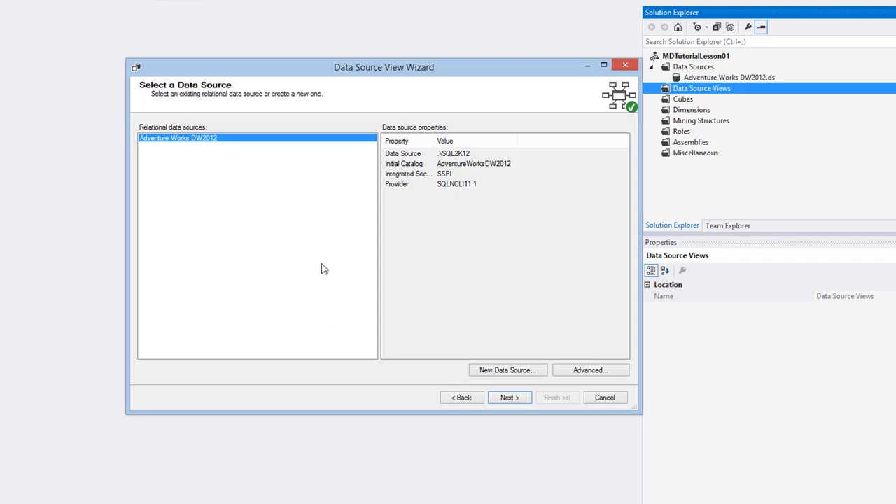
# Step: Keep Adventure Works DW2012 as the view's data source, proceed to the table selection and widen the wizard and its Name column
pyautogui.click(509, 396)
pyautogui.click(509, 397)
pyautogui.moveTo(365, 198); pyautogui.dragTo(370, 172)
pyautogui.moveTo(640, 193); pyautogui.dragTo(806, 195)
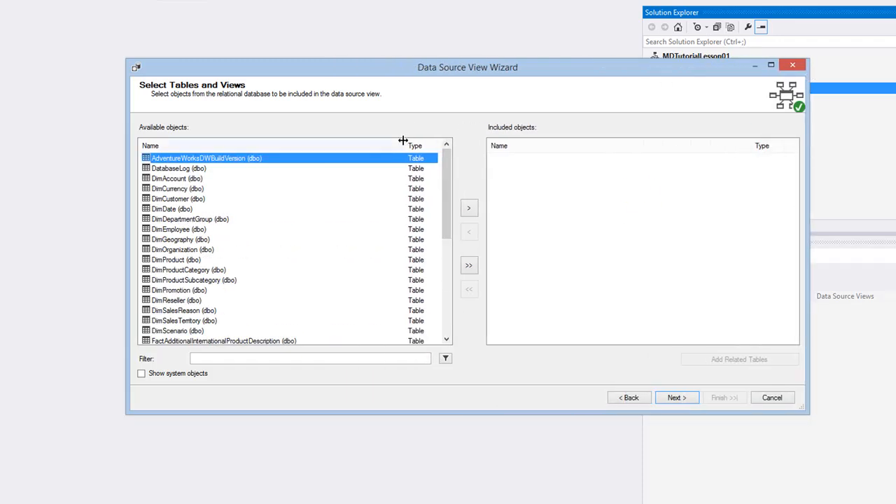
pyautogui.moveTo(403, 141); pyautogui.dragTo(413, 146)
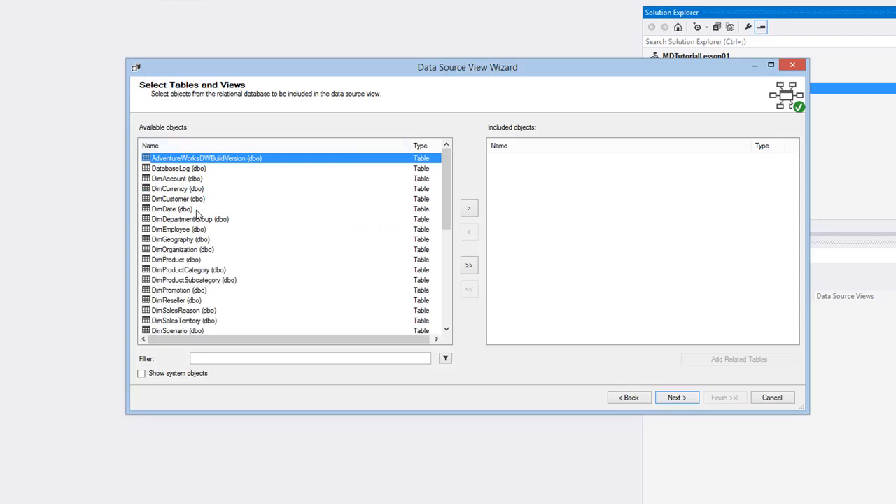
# Step: Examine the dimension tables, fact tables and views available for the data source view
pyautogui.click(194, 180)
pyautogui.scroll(-7, 343, 304)
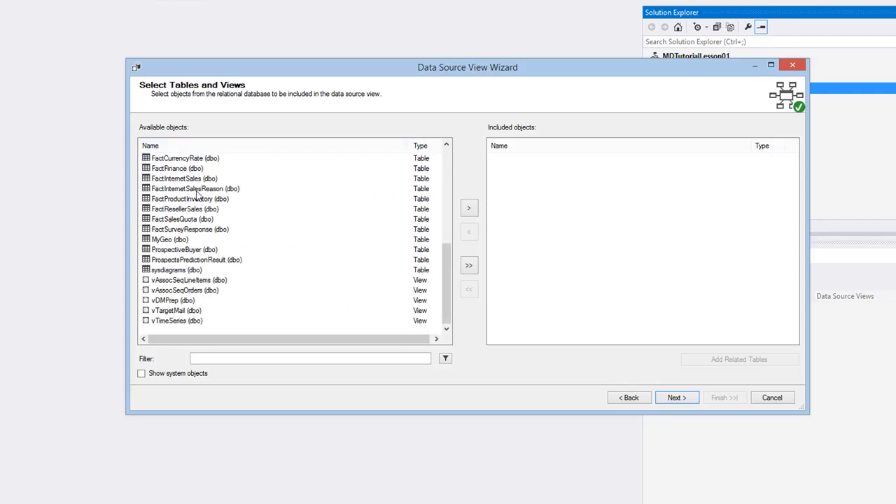
pyautogui.scroll(7, 197, 198)
pyautogui.click(274, 251)
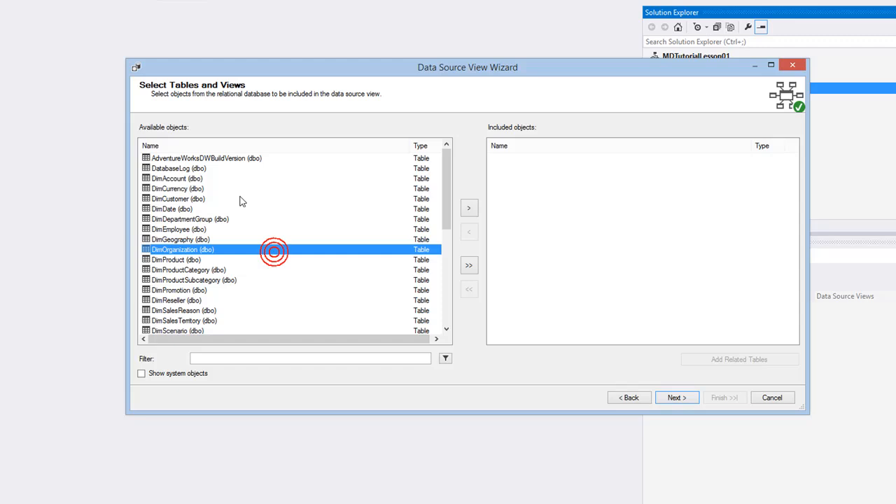
pyautogui.click(185, 168)
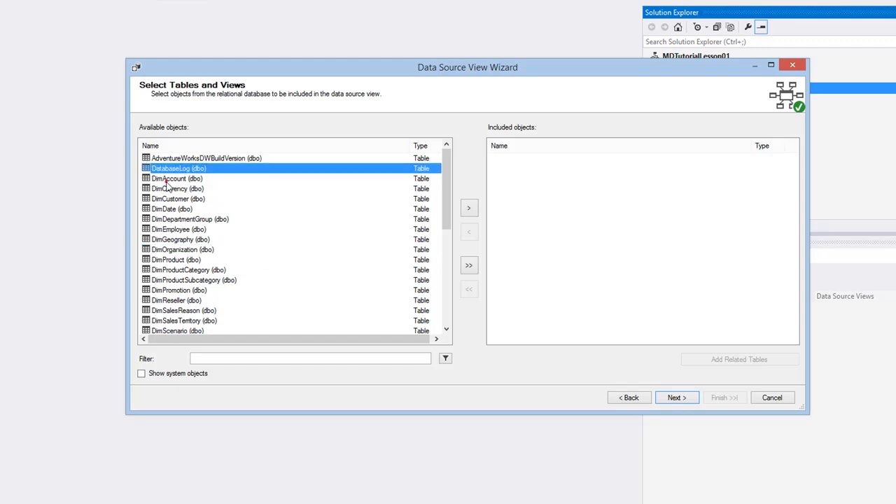
pyautogui.click(168, 180)
pyautogui.scroll(-2, 191, 295)
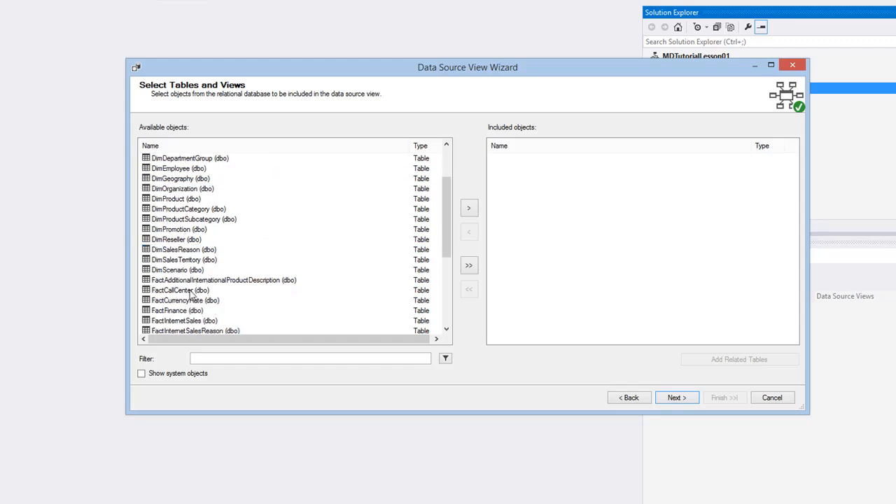
pyautogui.click(172, 289)
pyautogui.scroll(-2, 238, 297)
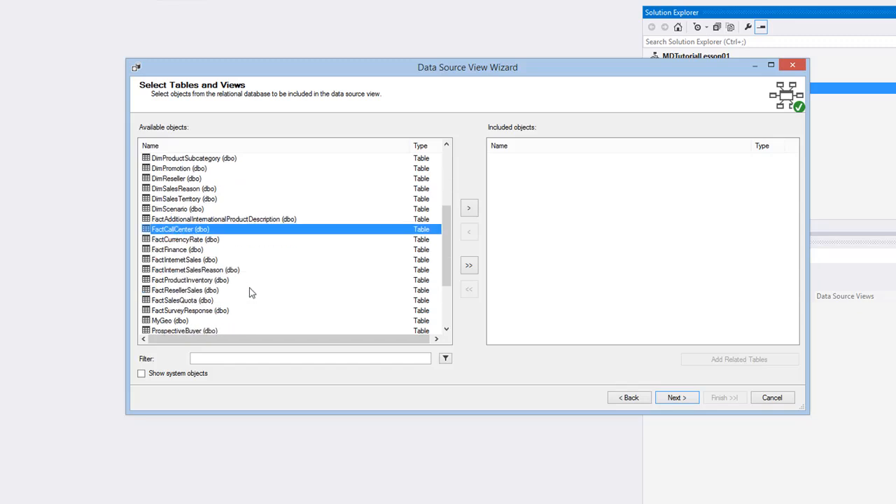
pyautogui.scroll(4, 250, 272)
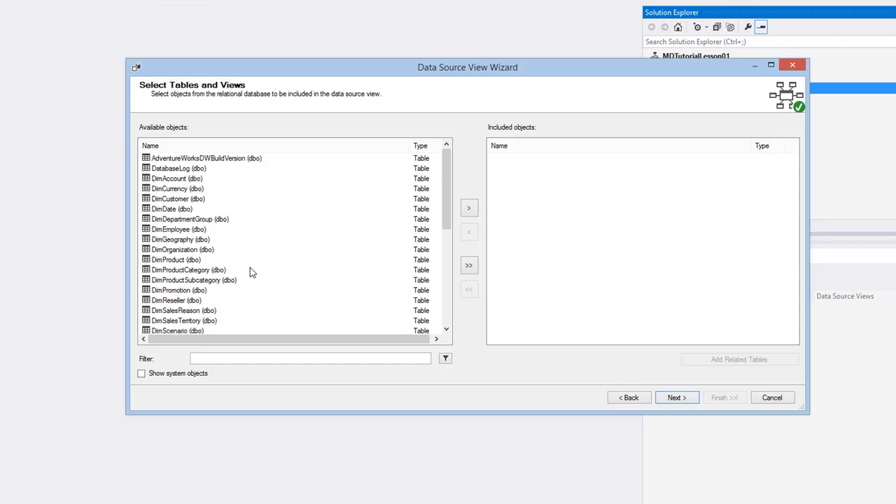
# Step: Add the DimCurrency table to the included objects and remove it again
pyautogui.click(176, 188)
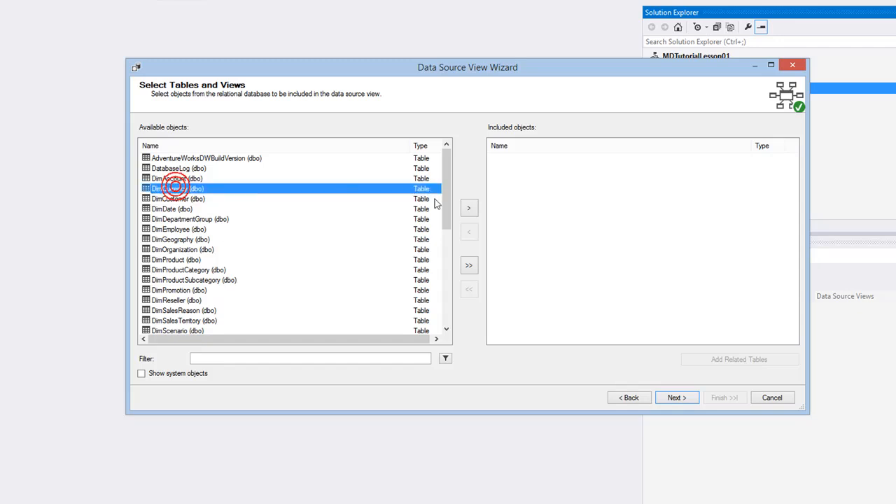
pyautogui.click(470, 206)
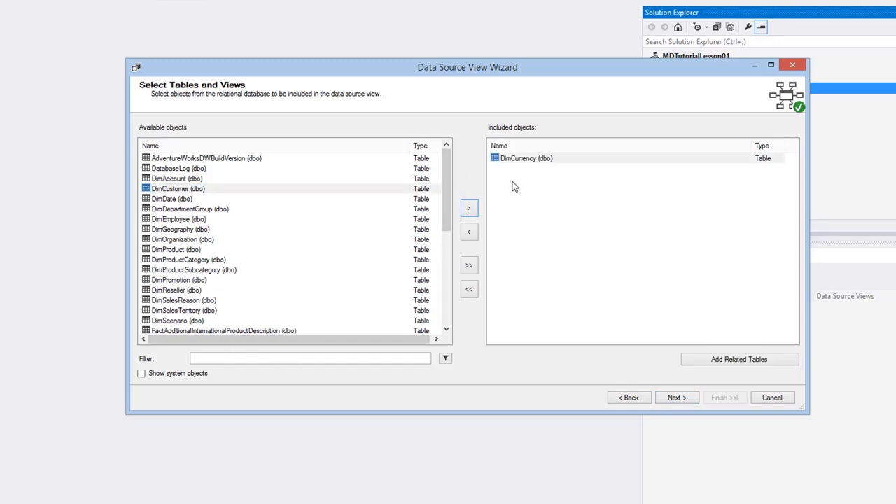
pyautogui.click(469, 231)
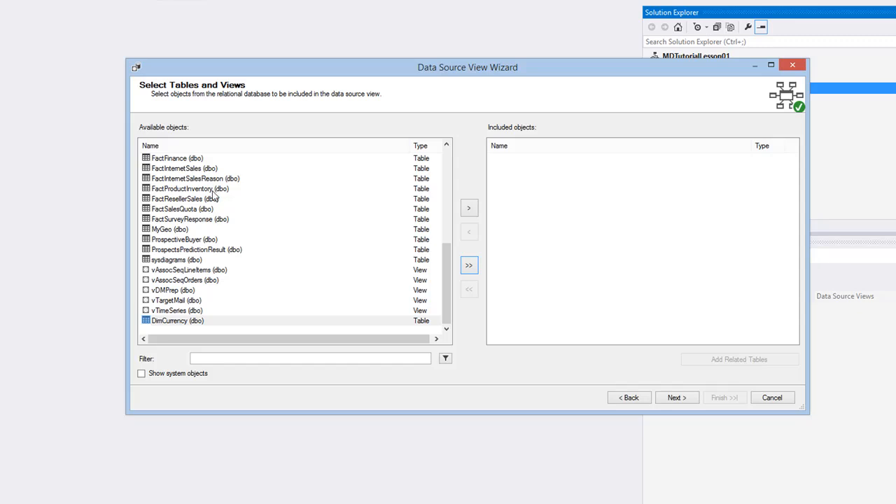
# Step: Include the DimCustomer, DimDate, DimGeography, DimProduct and FactInternetSales tables in the data source view
pyautogui.click(176, 221)
pyautogui.scroll(5, 194, 210)
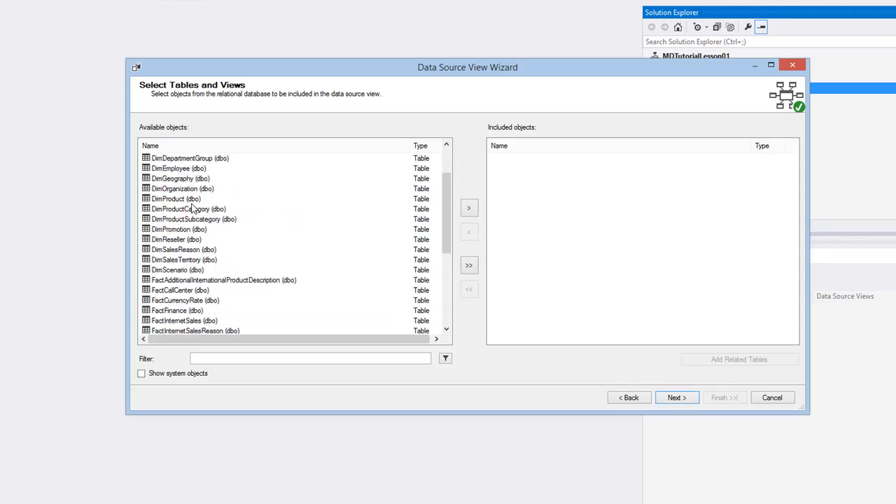
pyautogui.scroll(1, 242, 184)
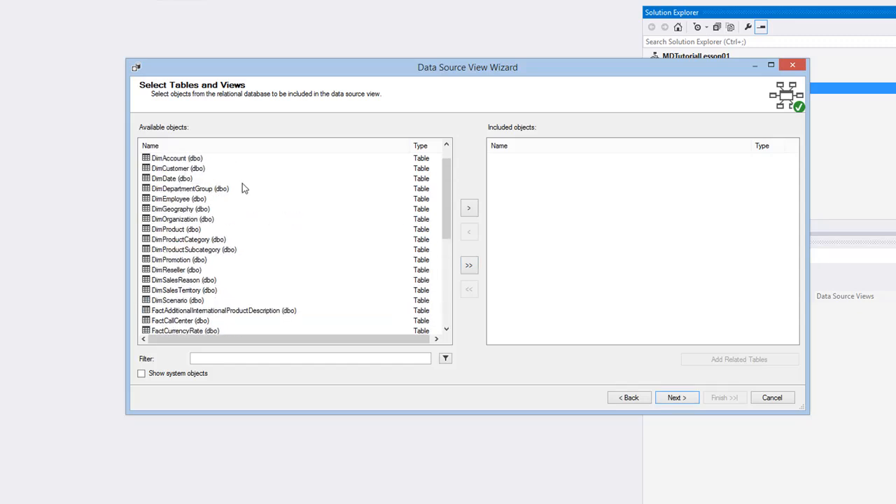
pyautogui.doubleClick(199, 169)
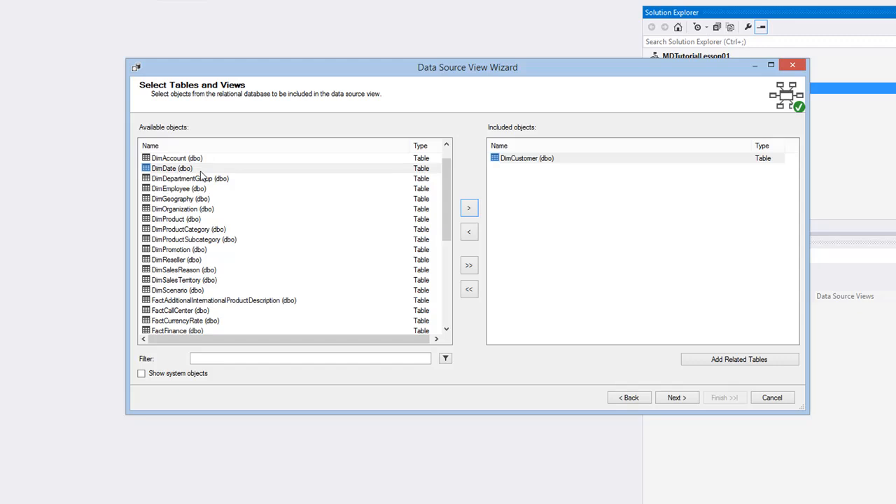
pyautogui.doubleClick(188, 170)
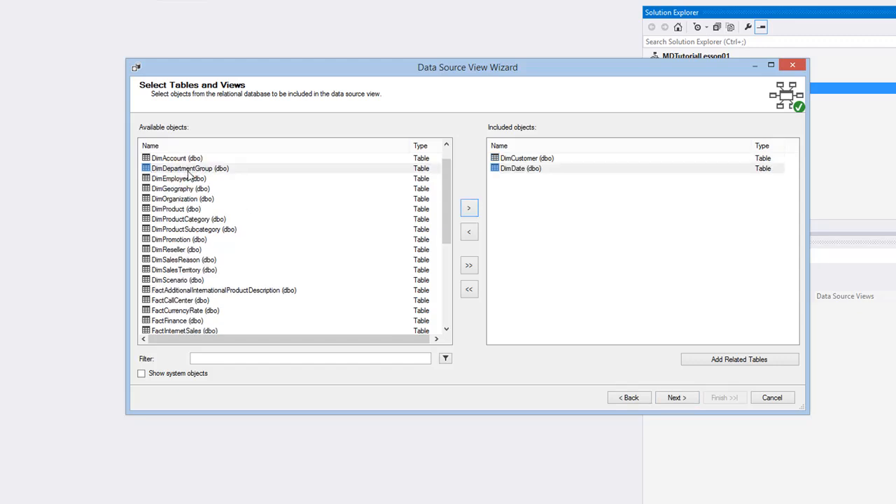
pyautogui.doubleClick(176, 188)
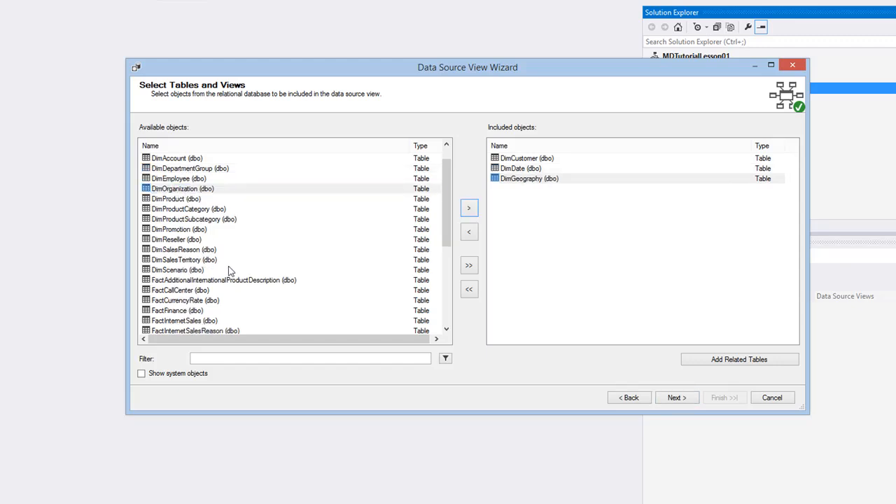
pyautogui.doubleClick(189, 201)
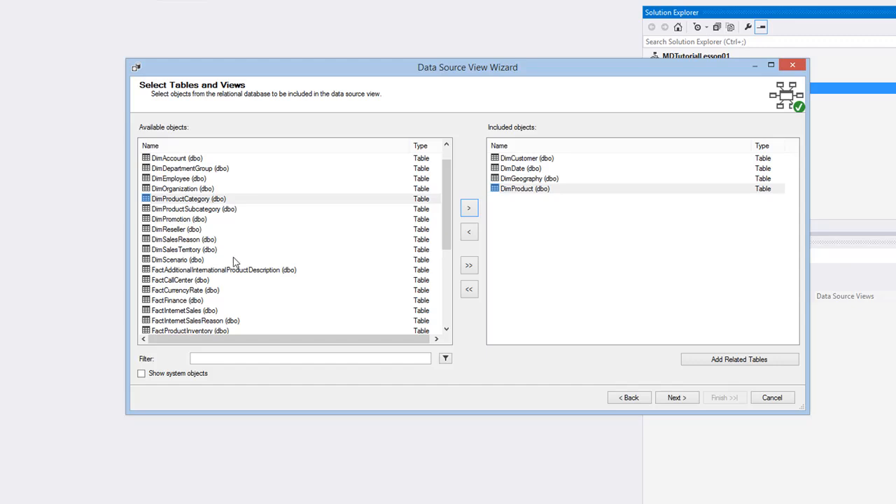
pyautogui.doubleClick(199, 312)
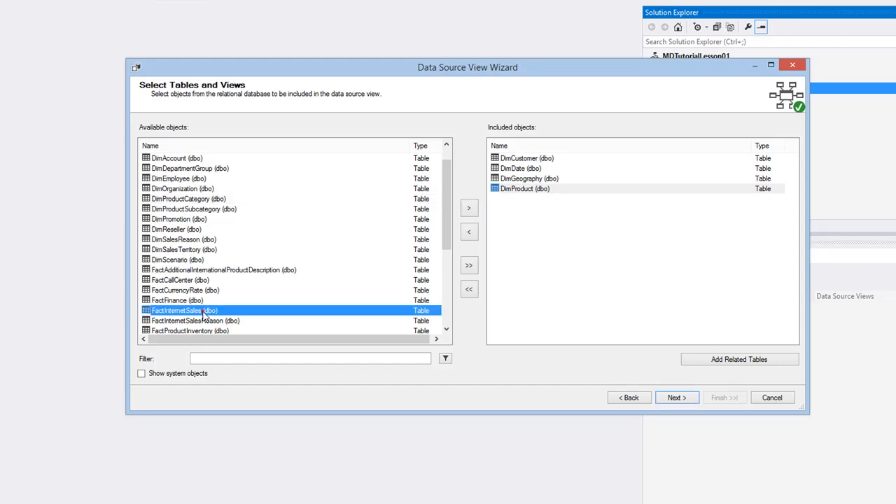
# Step: Review the dimension tables and the FactInternetSales fact table in the included objects list
pyautogui.click(641, 266)
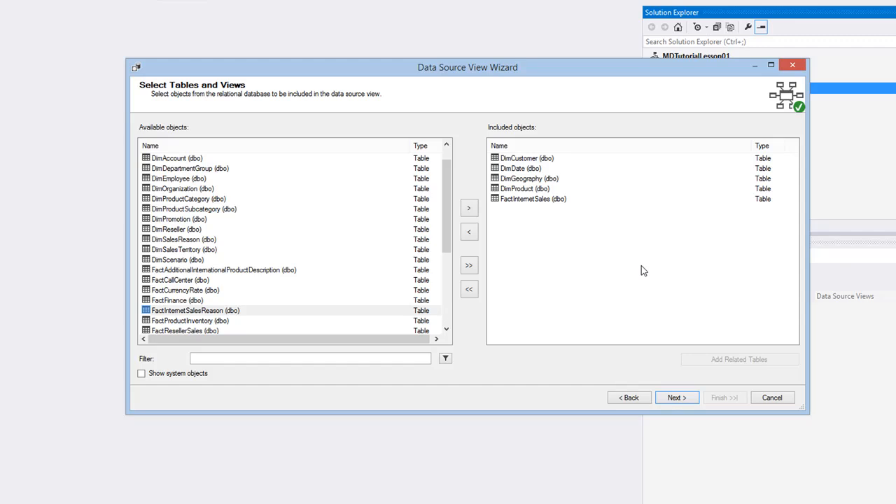
pyautogui.click(550, 158)
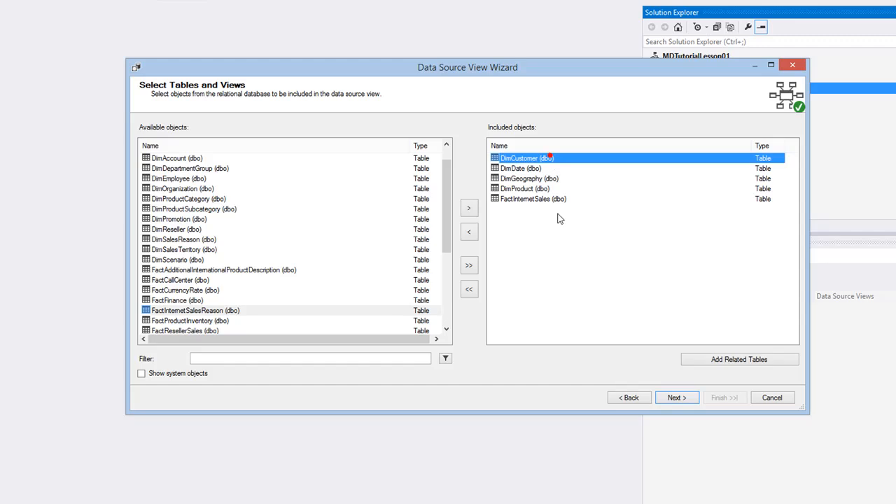
pyautogui.click(524, 200)
pyautogui.click(525, 159)
pyautogui.click(521, 190)
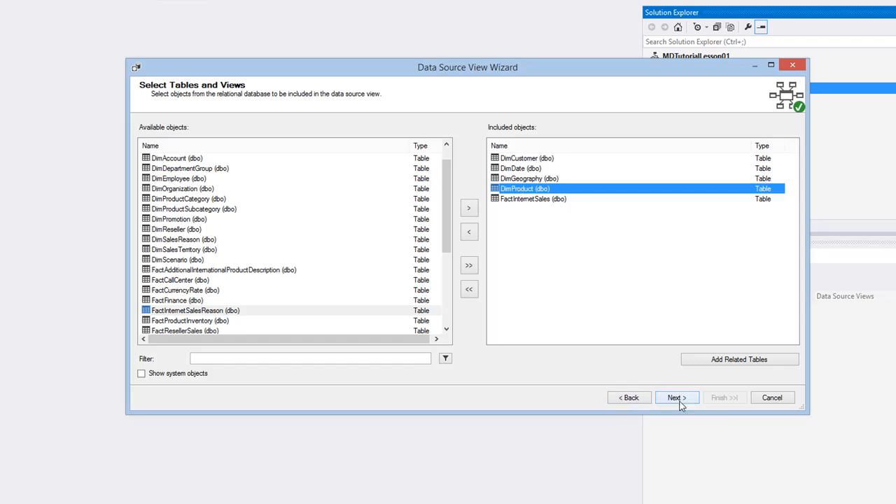
pyautogui.click(635, 259)
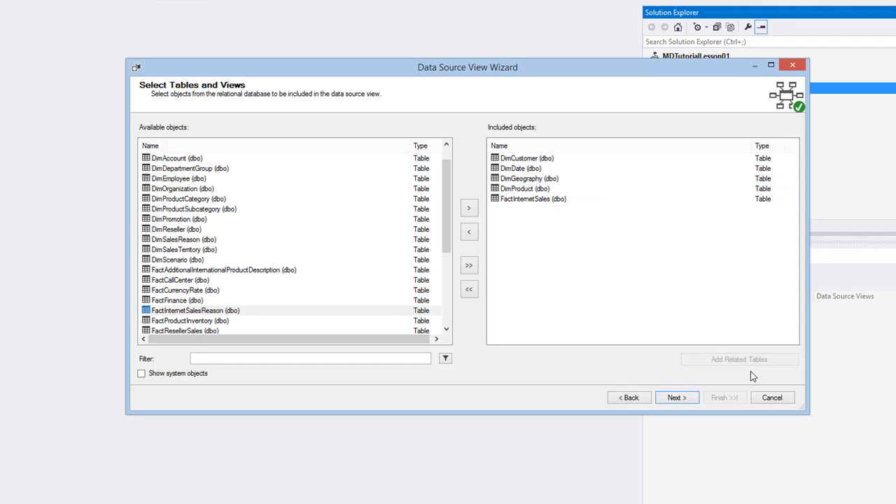
pyautogui.click(551, 200)
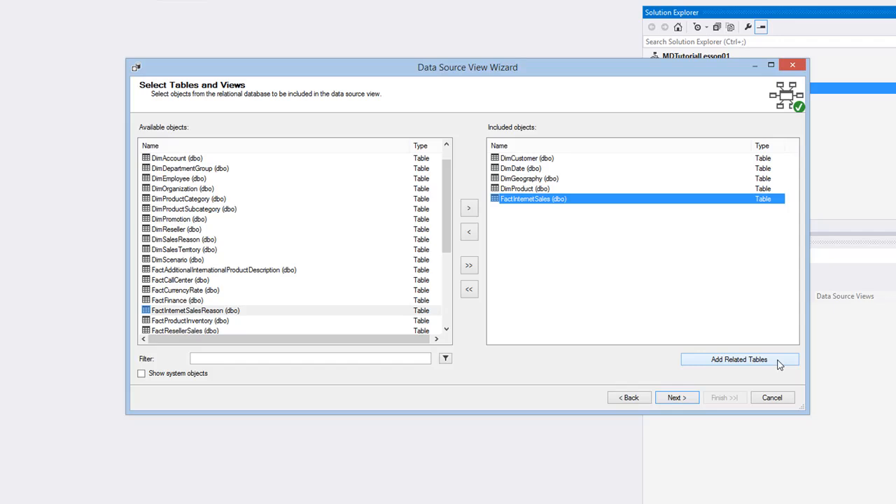
# Step: Proceed with the included tables, keep the name Adventure Works DW2012 and create the data source view
pyautogui.click(692, 401)
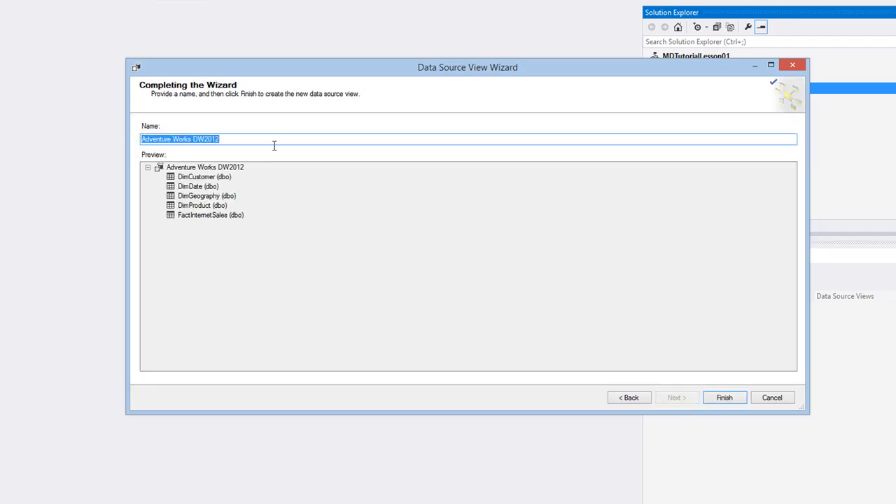
pyautogui.moveTo(270, 69)
pyautogui.mouseDown()
pyautogui.moveTo(212, 79)
pyautogui.moveTo(210, 146)
pyautogui.moveTo(260, 40)
pyautogui.moveTo(271, 63)
pyautogui.mouseUp()
pyautogui.click(408, 112)
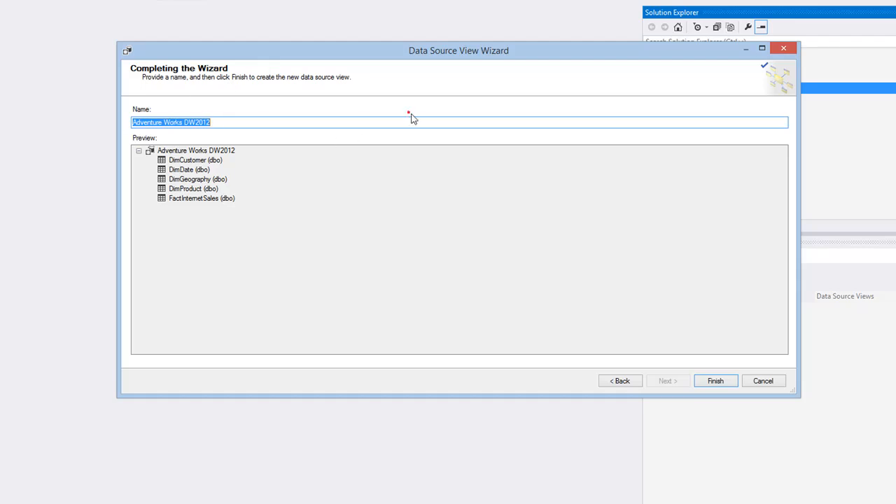
pyautogui.click(709, 380)
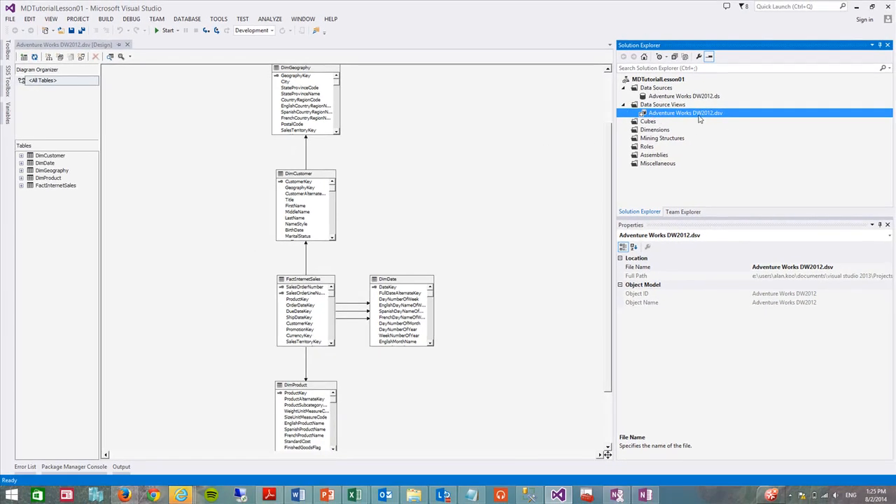
# Step: Widen the area holding the diagram organizer and the table list beside the data source view diagram
pyautogui.click(501, 158)
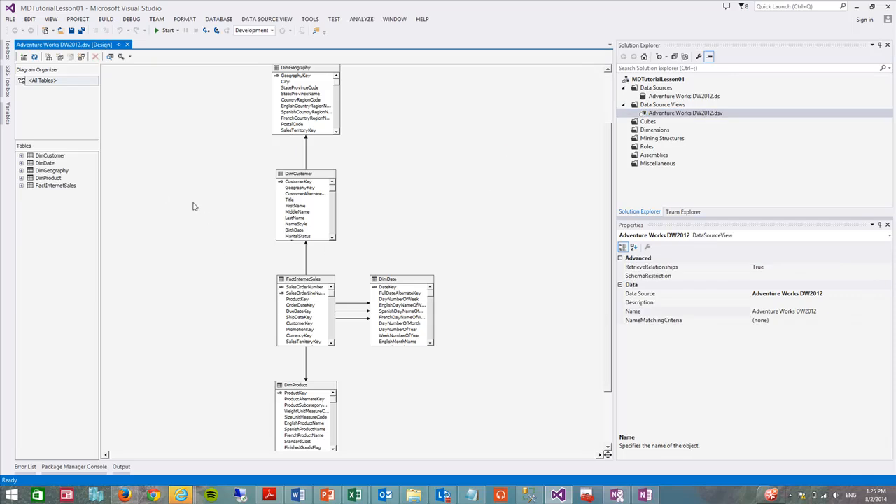
pyautogui.moveTo(99, 120); pyautogui.dragTo(128, 120)
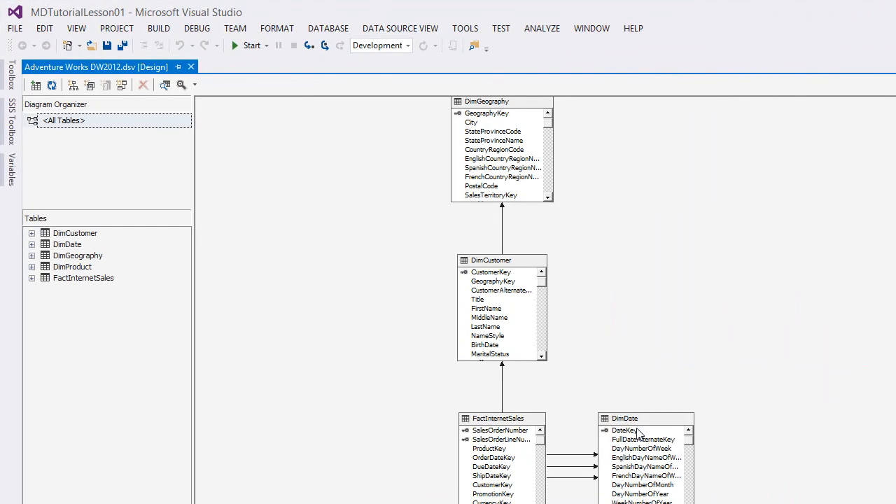
pyautogui.click(340, 223)
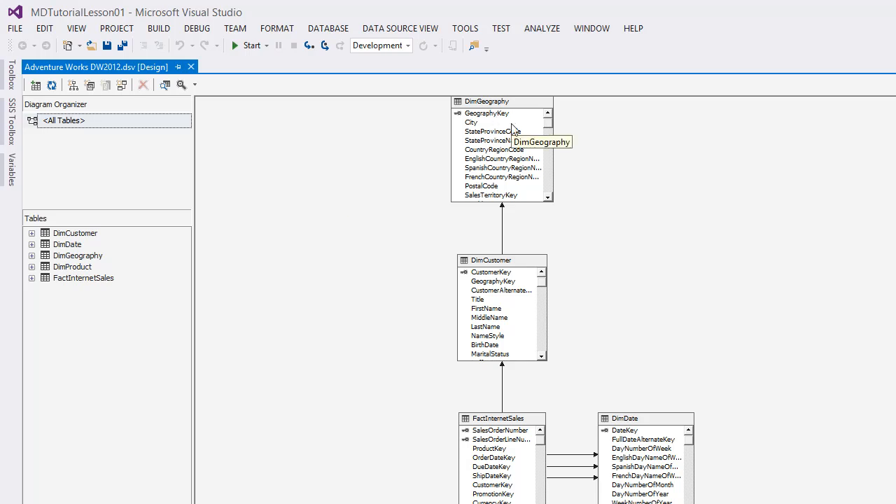
# Step: Move the FactInternetSales table to the right of DimCustomer in the diagram and stretch it taller to expose more columns
pyautogui.moveTo(495, 422); pyautogui.dragTo(643, 226)
pyautogui.moveTo(651, 324); pyautogui.dragTo(651, 390)
pyautogui.scroll(2, 745, 361)
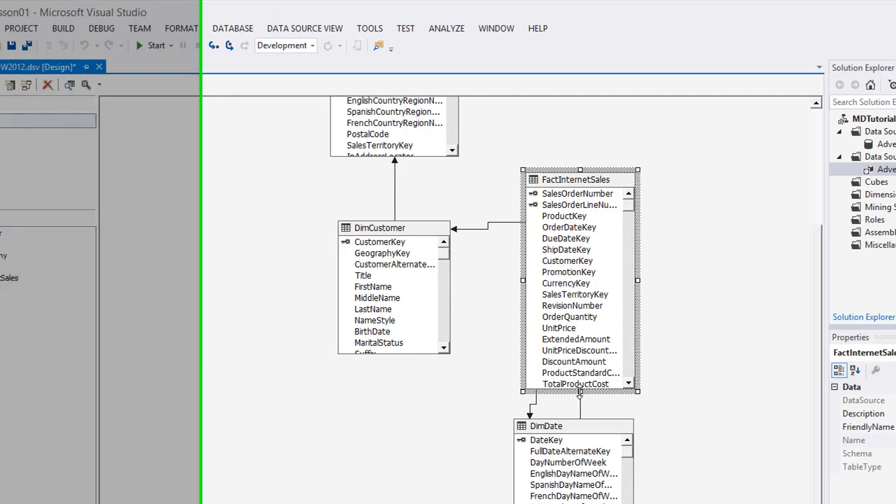
pyautogui.moveTo(580, 392); pyautogui.dragTo(582, 429)
# Step: Widen the diagram area and arrange the tables of the data source view automatically
pyautogui.moveTo(825, 355); pyautogui.dragTo(873, 352)
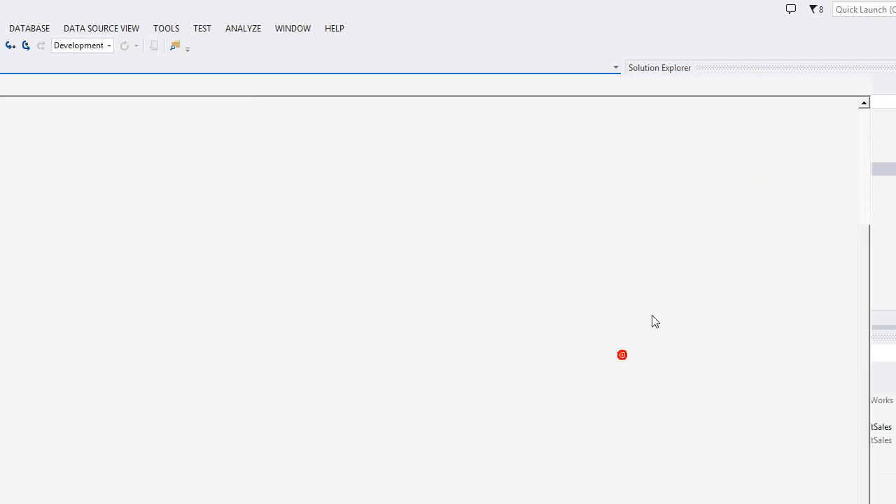
pyautogui.rightClick(465, 197)
pyautogui.click(533, 300)
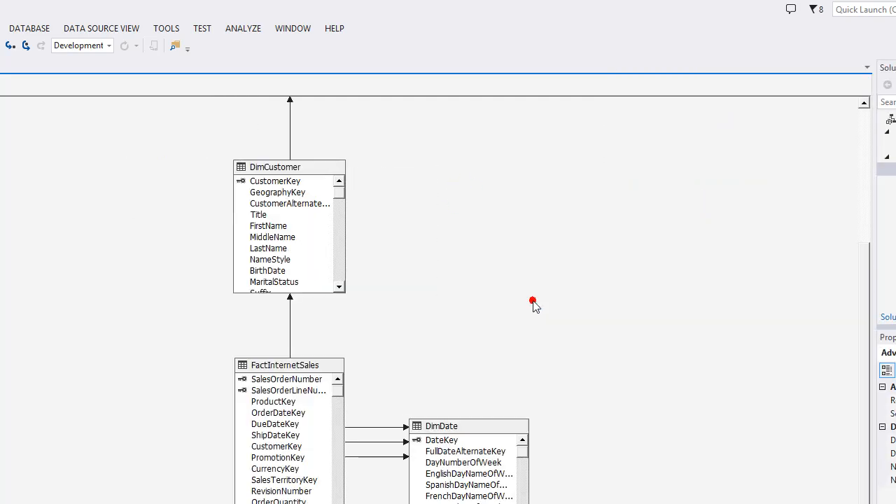
# Step: Stretch the DimProduct table taller in the diagram to expose more of its columns
pyautogui.scroll(-3, 534, 308)
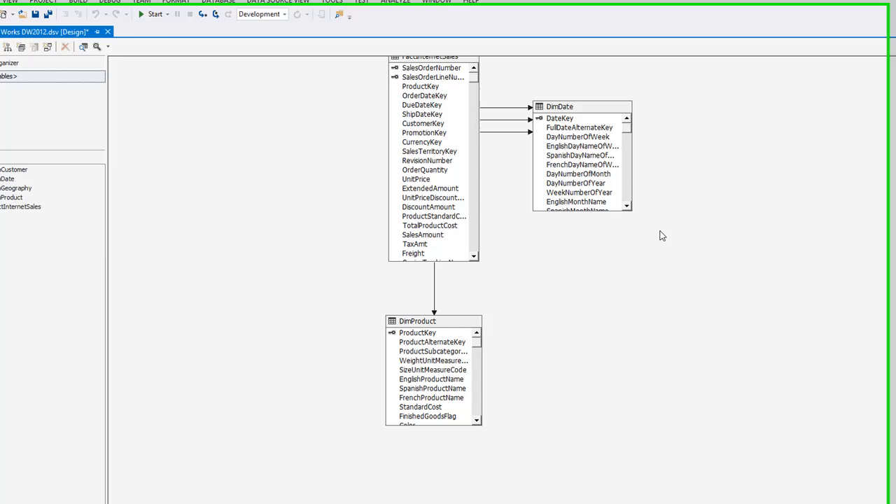
pyautogui.click(424, 320)
pyautogui.moveTo(464, 401); pyautogui.dragTo(464, 490)
# Step: Explore the data of the FactInternetSales table through to its last columns and close the data view
pyautogui.scroll(5, 699, 344)
pyautogui.scroll(-3, 627, 284)
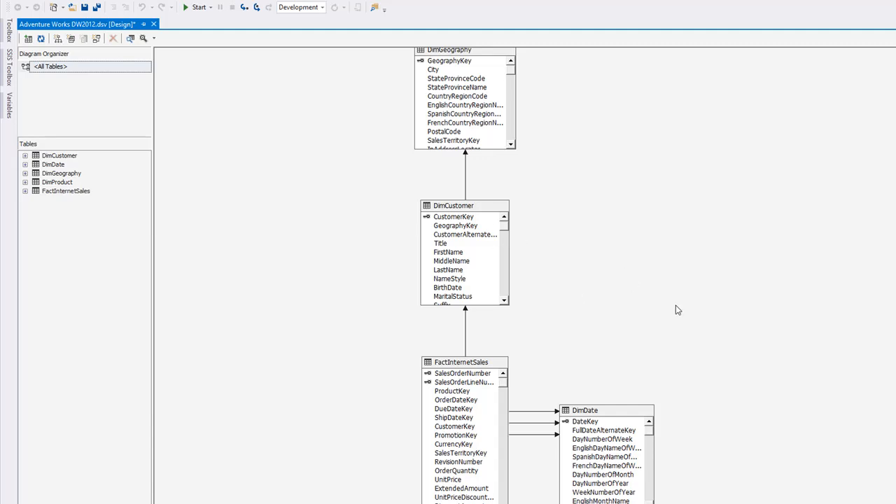
pyautogui.scroll(-2, 677, 310)
pyautogui.rightClick(481, 308)
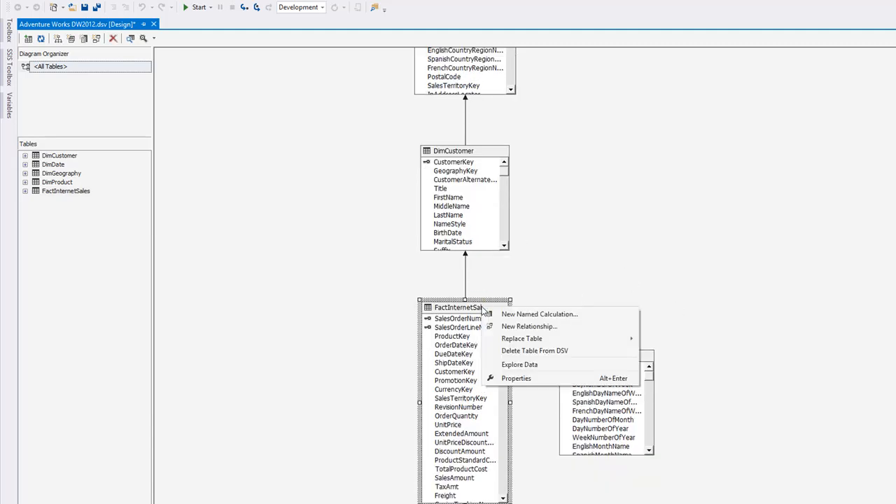
pyautogui.click(521, 364)
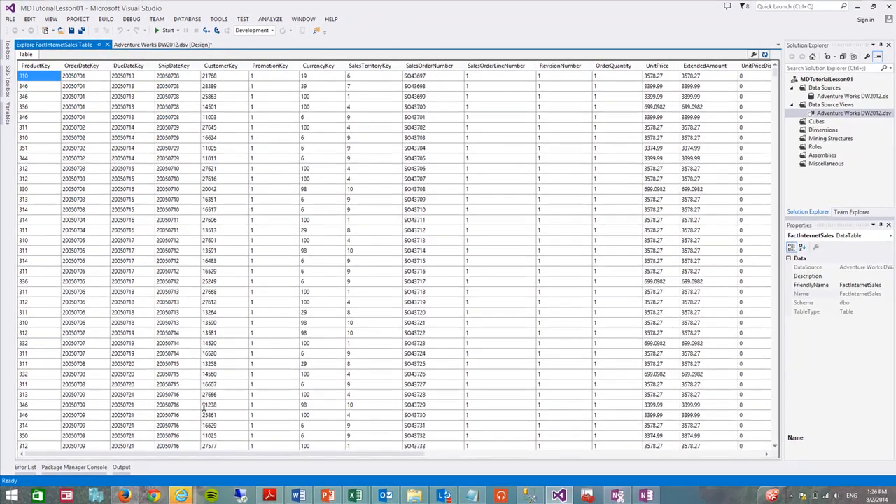
pyautogui.moveTo(236, 455); pyautogui.dragTo(635, 464)
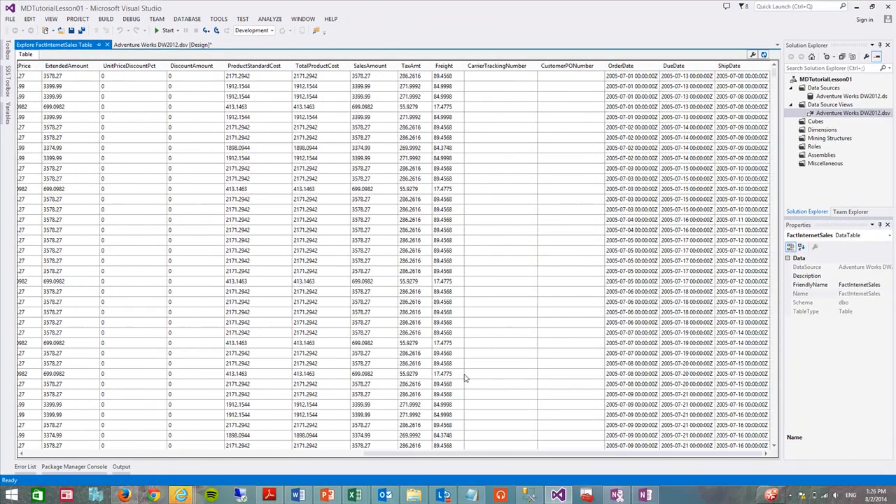
pyautogui.click(107, 46)
# Step: Explore the data of the DimDate table through to its fiscal columns and close the data view
pyautogui.click(626, 209)
pyautogui.scroll(2, 630, 204)
pyautogui.scroll(-5, 640, 228)
pyautogui.rightClick(510, 187)
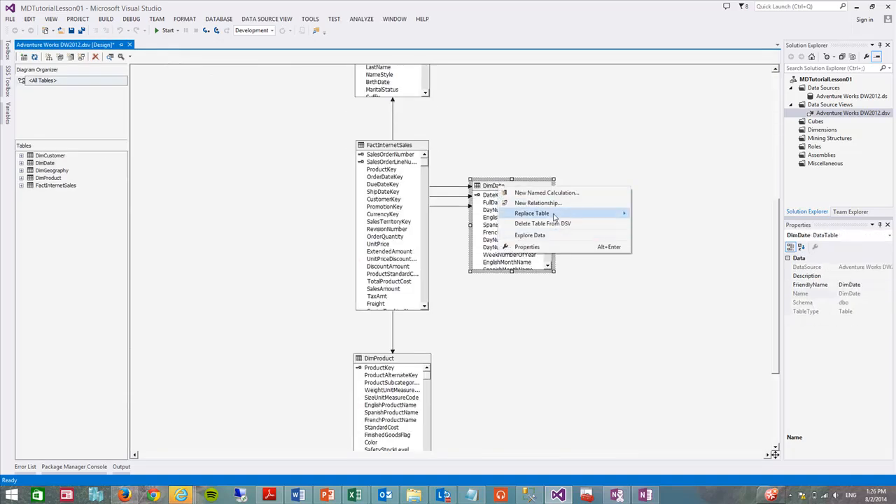
pyautogui.click(530, 235)
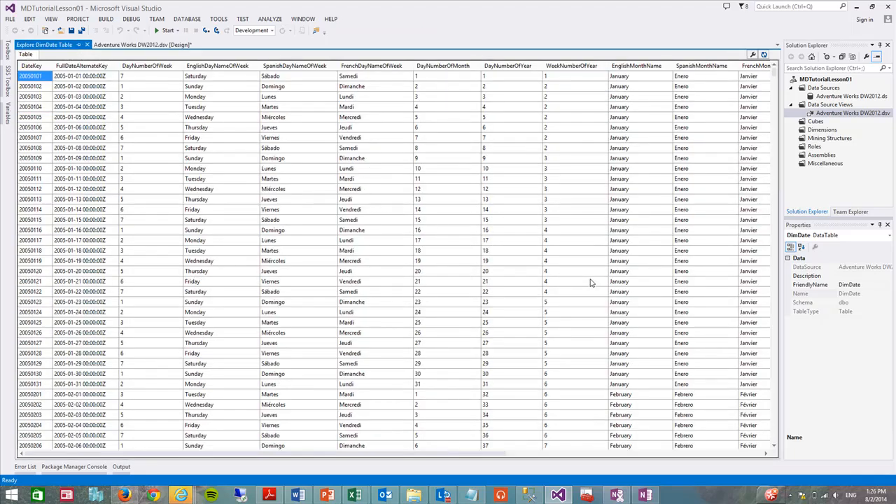
pyautogui.moveTo(377, 455); pyautogui.dragTo(632, 455)
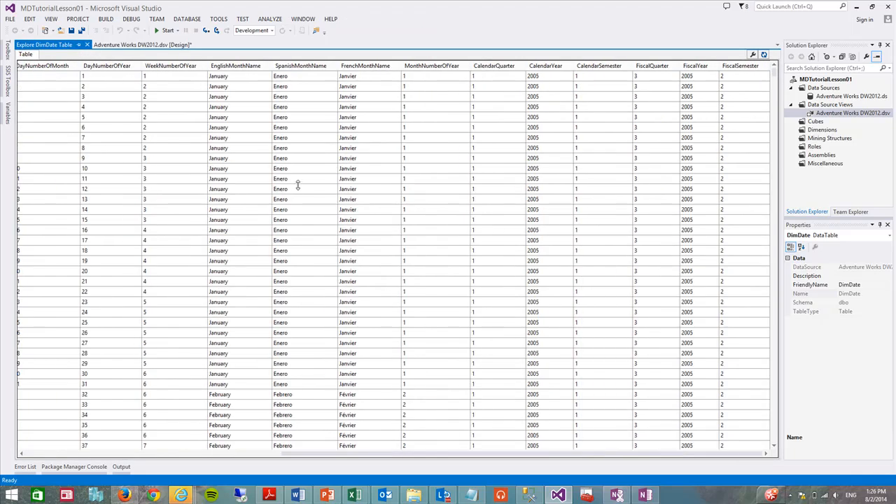
pyautogui.click(88, 45)
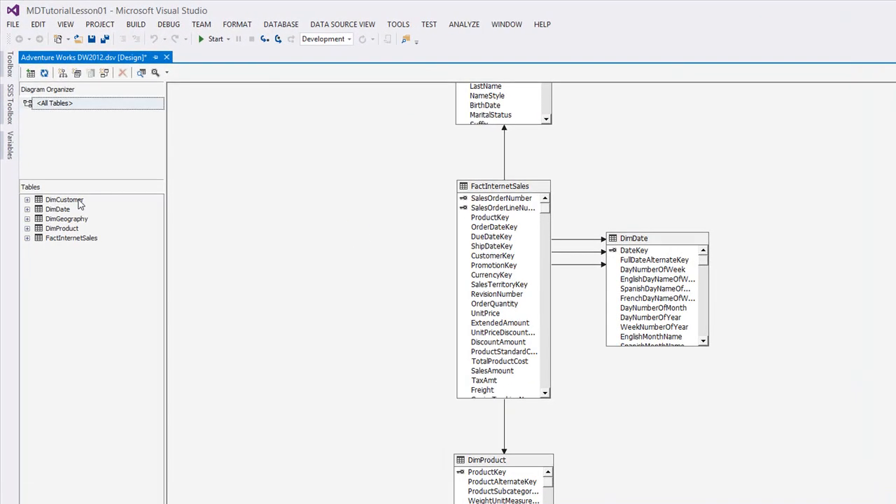
# Step: Examine the columns of DimCustomer, DimDate, DimGeography and DimProduct in the table list, collapsing each table again
pyautogui.click(27, 200)
pyautogui.click(27, 201)
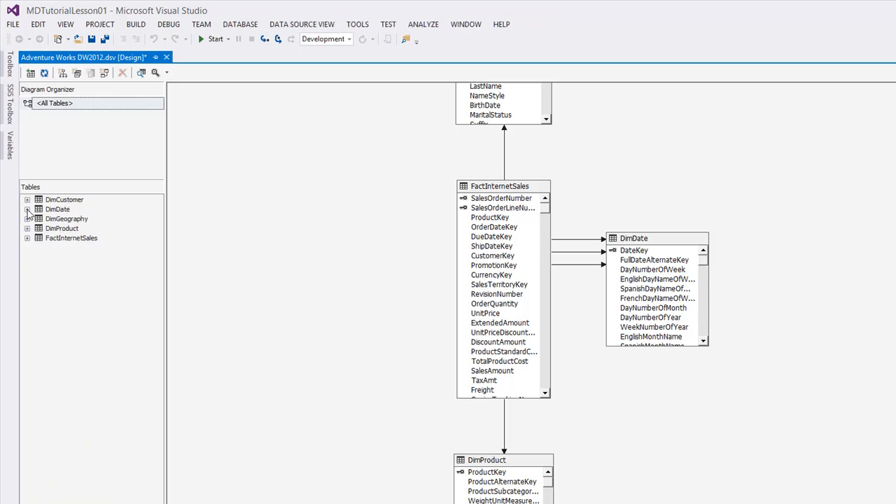
pyautogui.click(27, 209)
pyautogui.click(27, 411)
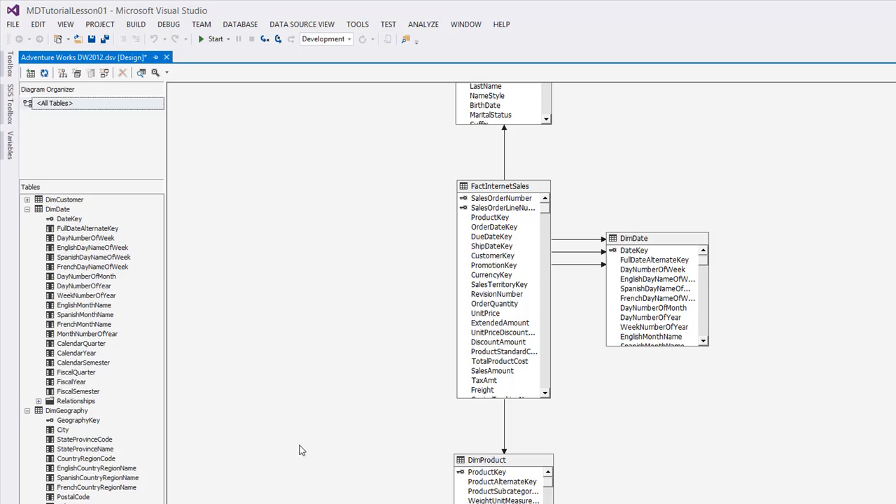
pyautogui.click(28, 209)
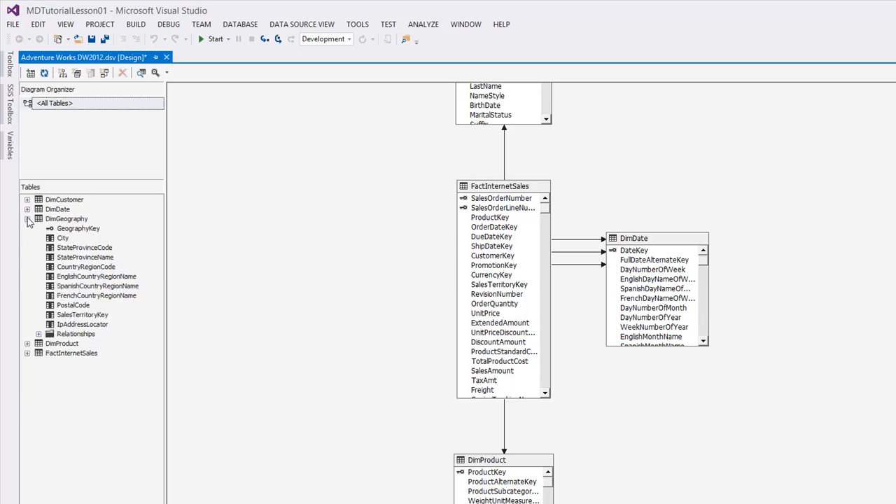
pyautogui.click(28, 219)
pyautogui.click(28, 228)
pyautogui.click(28, 228)
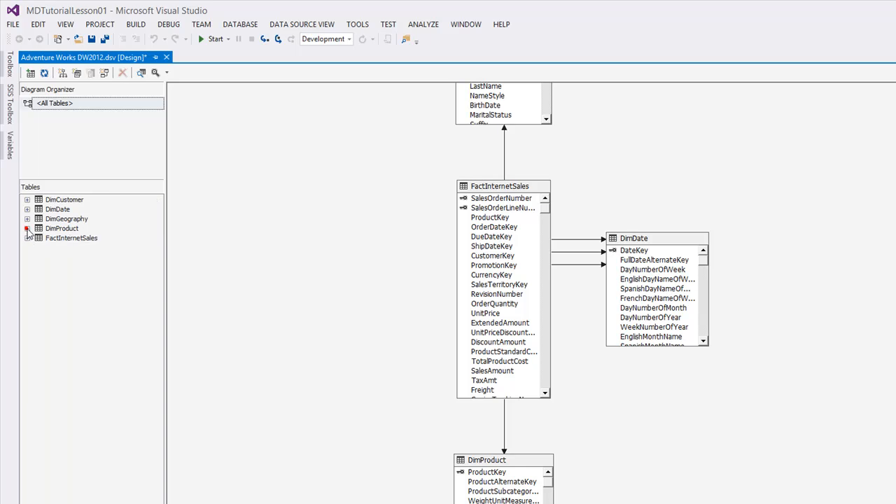
# Step: Check the options for creating a new diagram in the diagram organizer and dismiss them
pyautogui.click(281, 162)
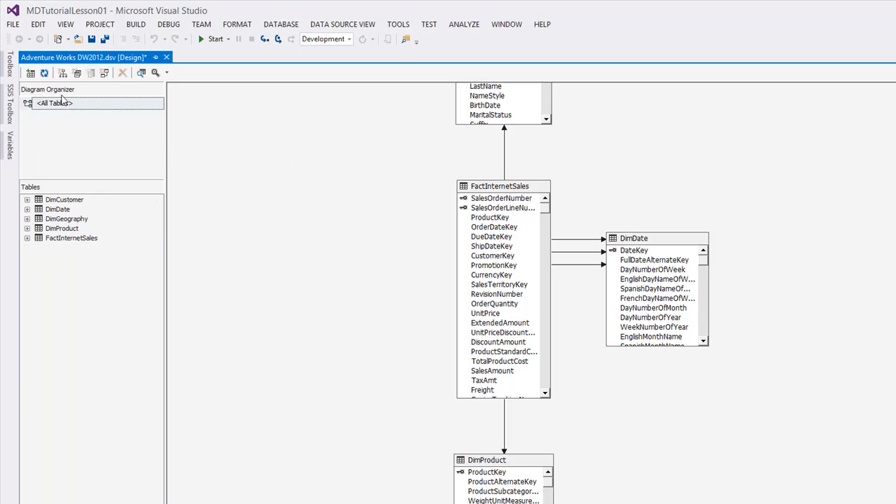
pyautogui.rightClick(98, 107)
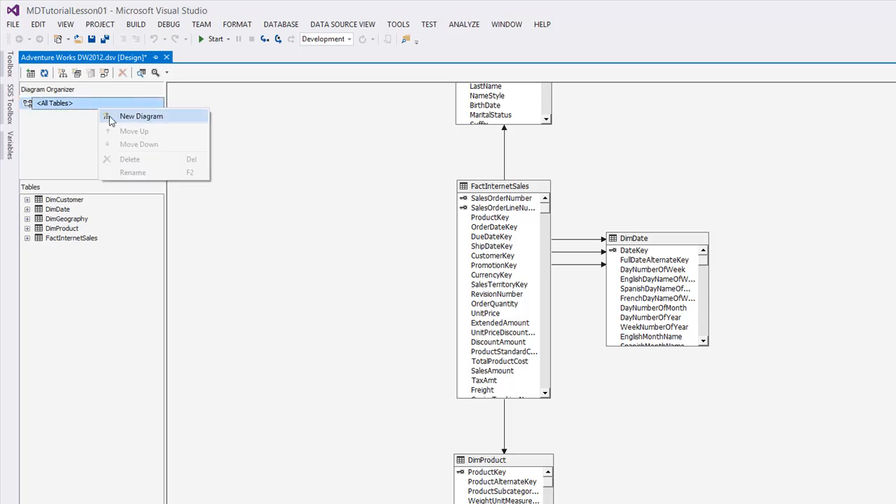
pyautogui.click(253, 193)
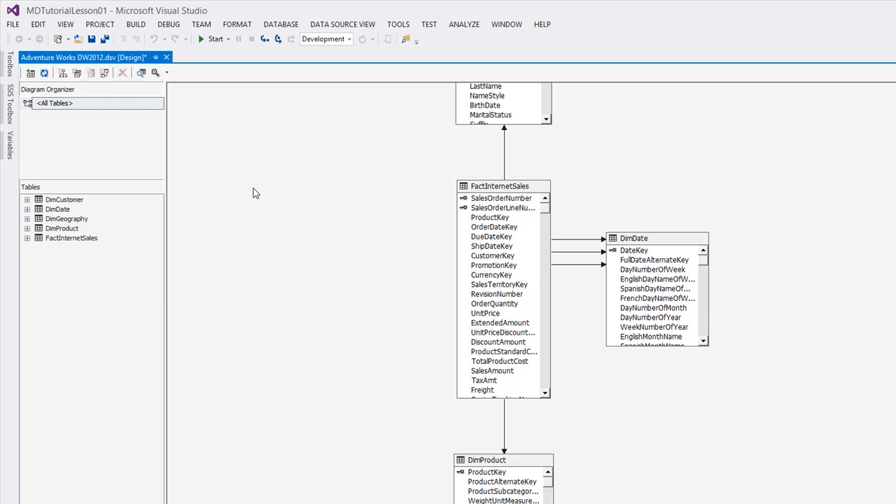
pyautogui.rightClick(60, 105)
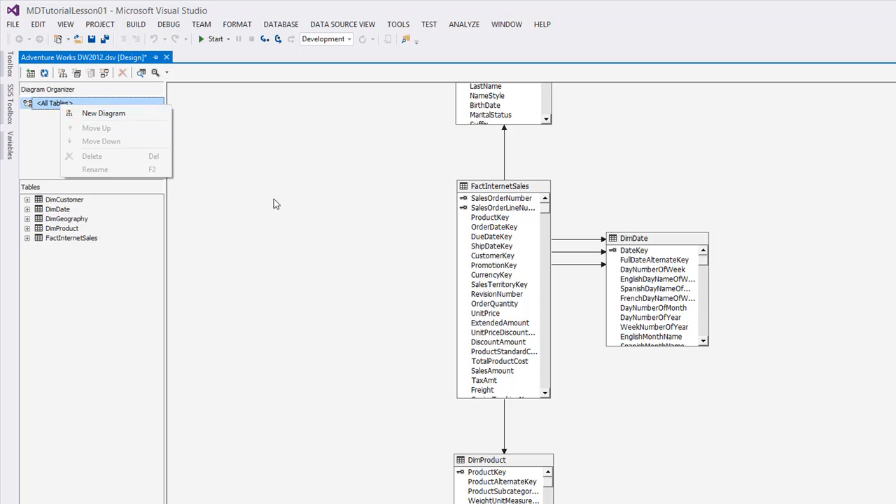
pyautogui.click(305, 173)
# Step: Widen the FactInternetSales table toward the left and move DimDate farther to its right in the diagram
pyautogui.click(473, 237)
pyautogui.click(366, 219)
pyautogui.click(488, 188)
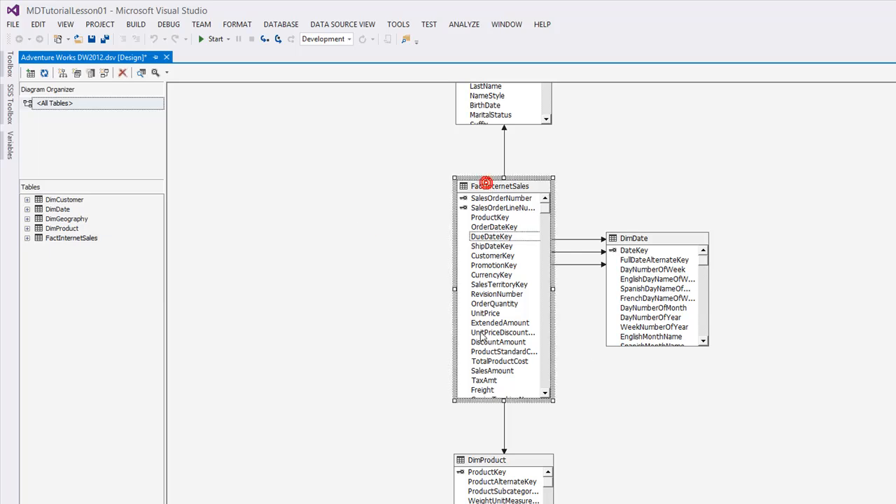
pyautogui.moveTo(453, 289); pyautogui.dragTo(325, 287)
pyautogui.moveTo(673, 244); pyautogui.dragTo(788, 223)
# Step: Look over the diagram's tables and their relationships, from DimGeography and DimCustomer down to FactInternetSales and DimDate
pyautogui.scroll(-3, 820, 434)
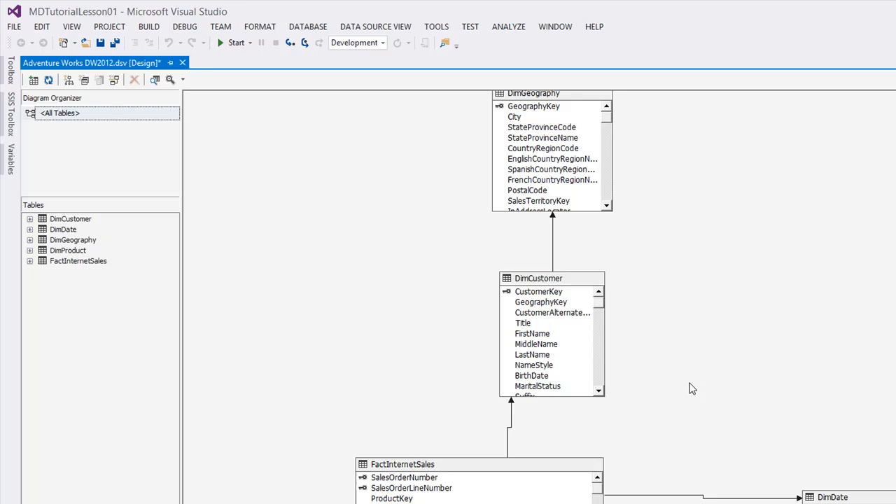
pyautogui.scroll(1, 520, 220)
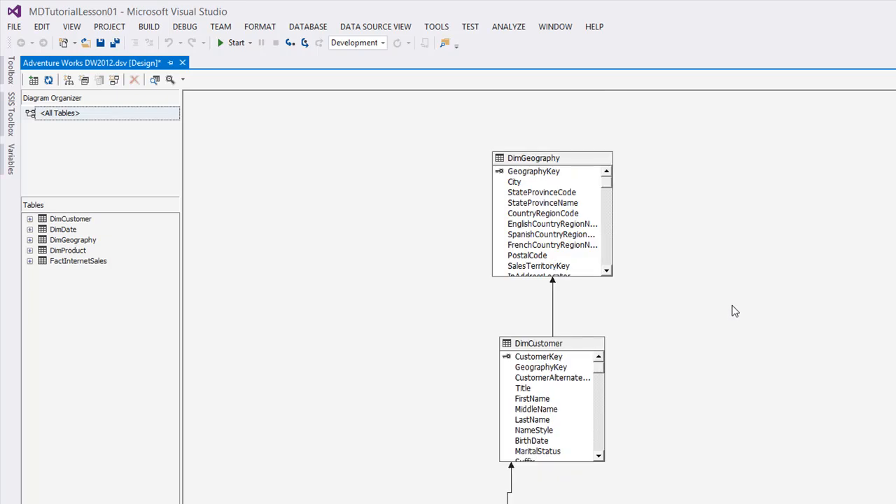
pyautogui.click(568, 157)
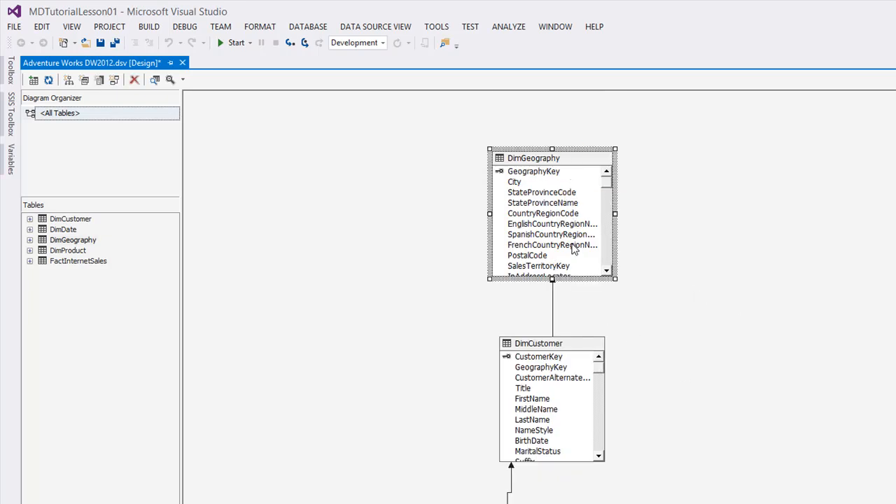
pyautogui.scroll(-1, 855, 343)
pyautogui.click(855, 343)
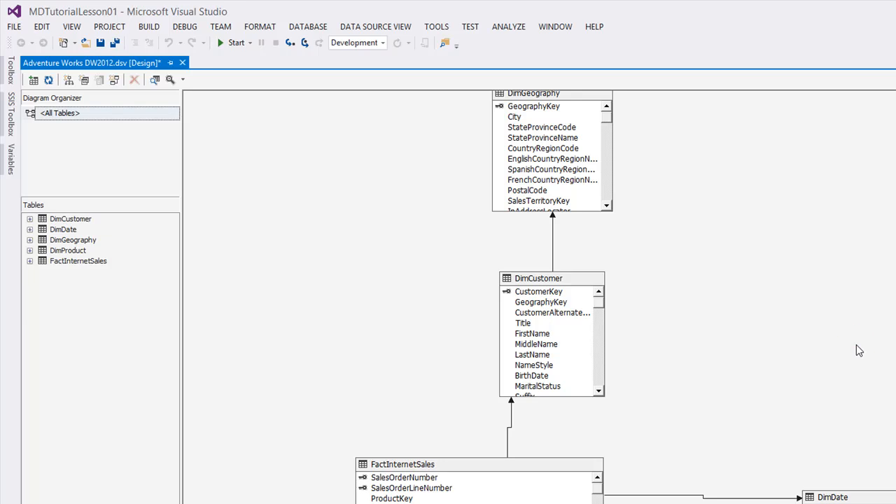
pyautogui.scroll(-2, 856, 344)
pyautogui.scroll(2, 744, 260)
pyautogui.scroll(1, 759, 292)
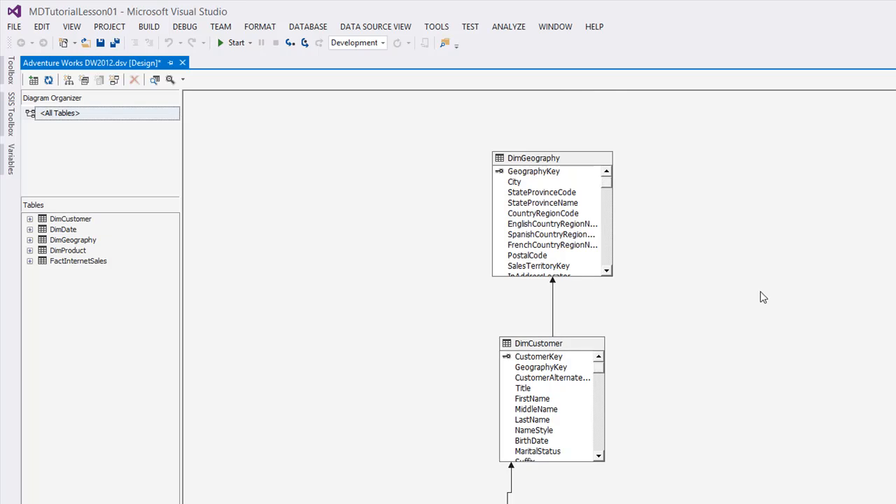
pyautogui.scroll(-2, 682, 350)
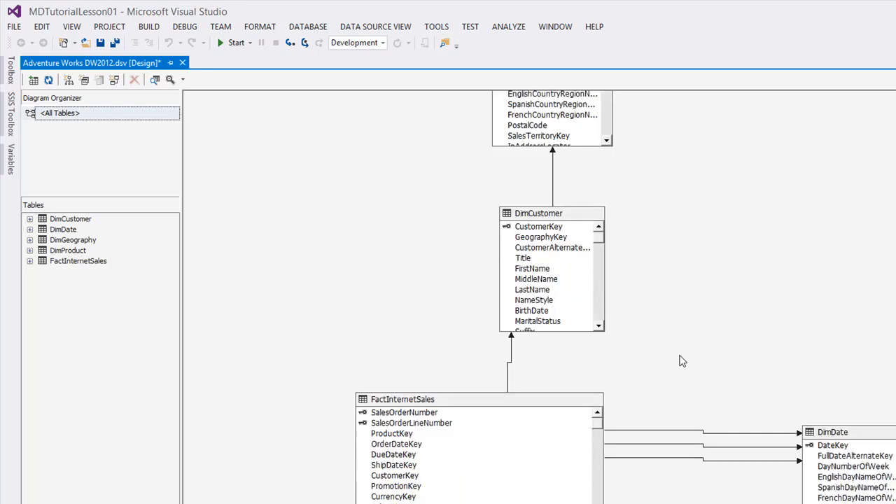
# Step: Widen the properties area and change the friendly name of the FactInternetSales table to InternetSales
pyautogui.click(413, 397)
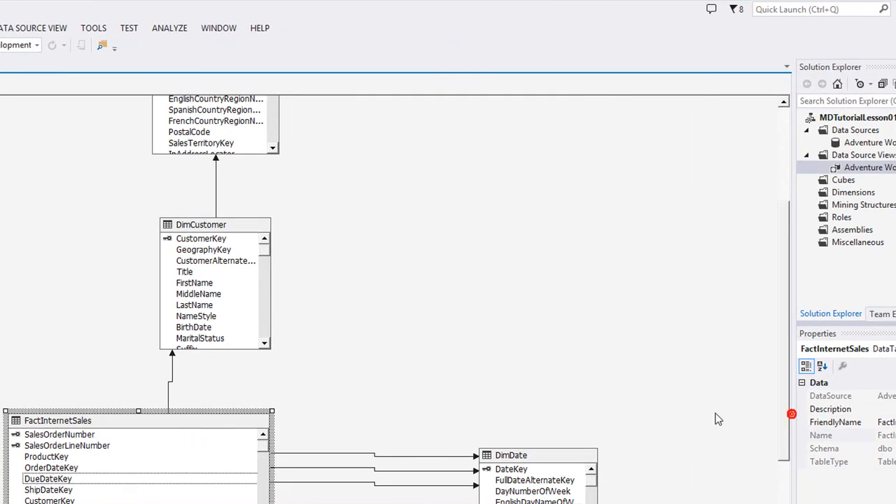
pyautogui.moveTo(793, 386); pyautogui.dragTo(549, 401)
pyautogui.click(767, 422)
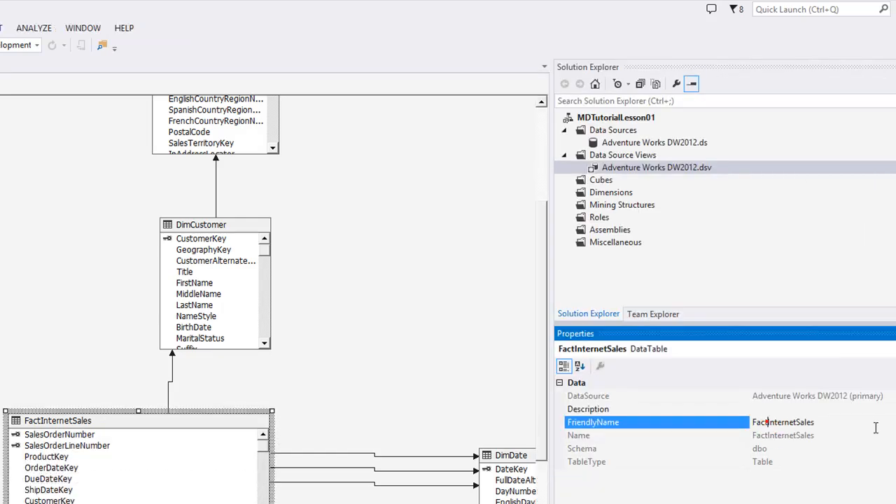
pyautogui.press('BackSpace')
pyautogui.press('BackSpace')
pyautogui.press('BackSpace')
pyautogui.press('BackSpace')
pyautogui.press('Return')
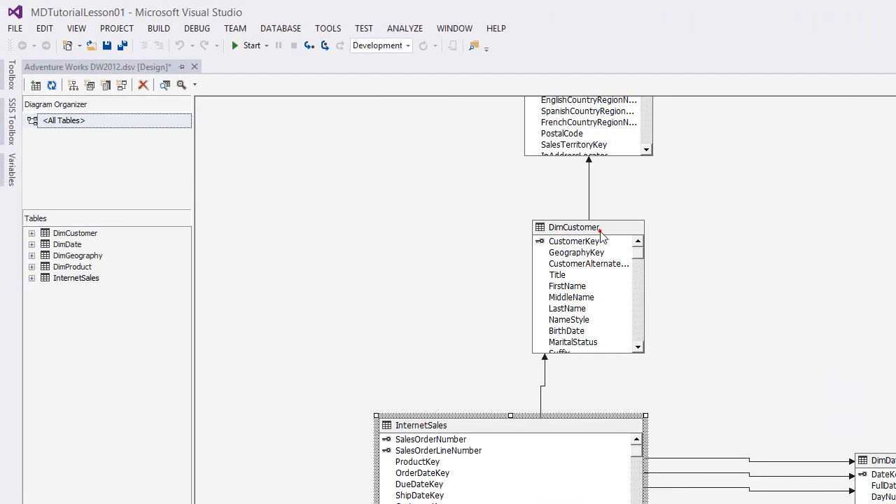
# Step: Change the friendly name of the DimCustomer table to Customer
pyautogui.click(600, 231)
pyautogui.click(786, 286)
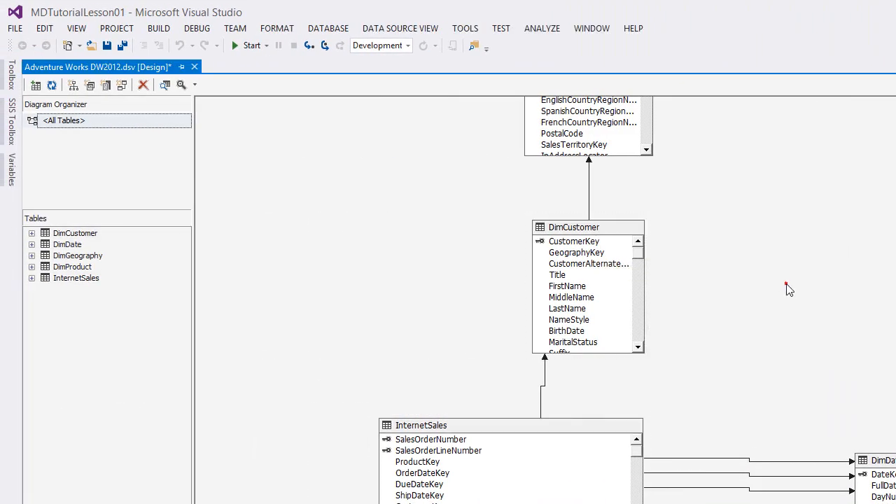
pyautogui.scroll(3, 774, 278)
pyautogui.click(613, 367)
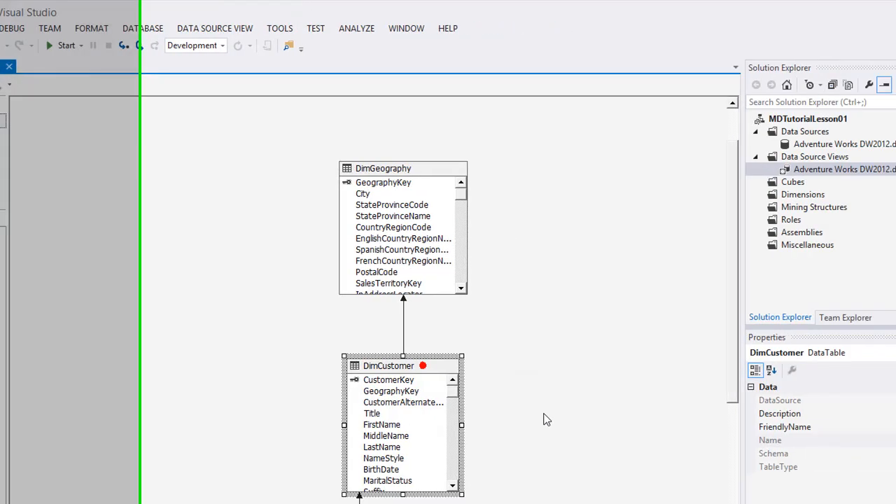
pyautogui.click(820, 427)
pyautogui.click(820, 427)
pyautogui.press('BackSpace')
pyautogui.press('BackSpace')
pyautogui.press('BackSpace')
pyautogui.press('Return')
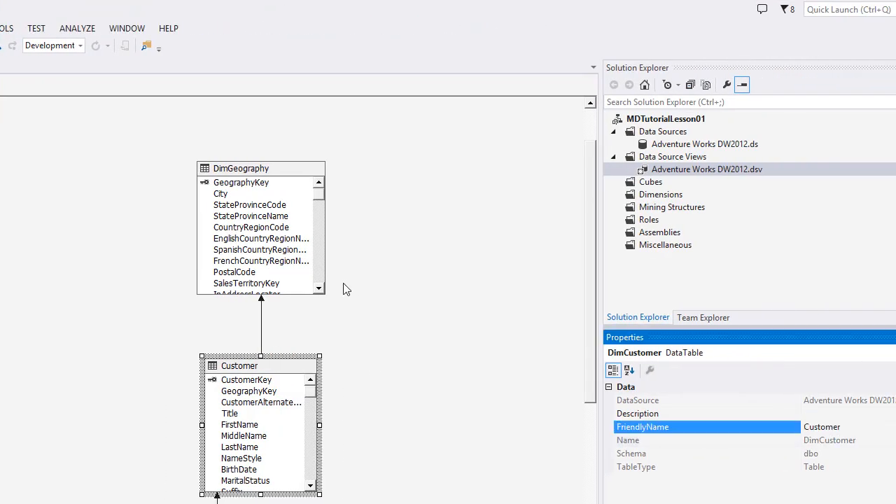
# Step: Change the friendly name of the DimGeography table to Geography
pyautogui.click(274, 168)
pyautogui.click(849, 427)
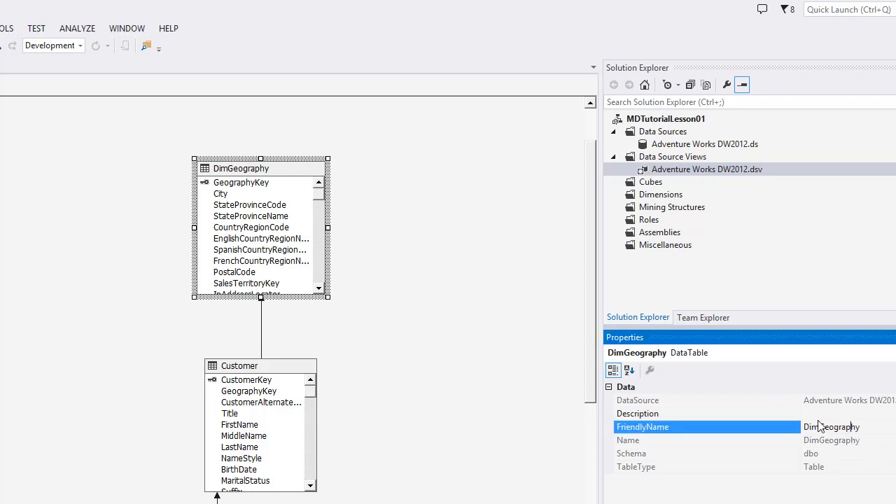
pyautogui.press('BackSpace')
pyautogui.press('BackSpace')
pyautogui.press('BackSpace')
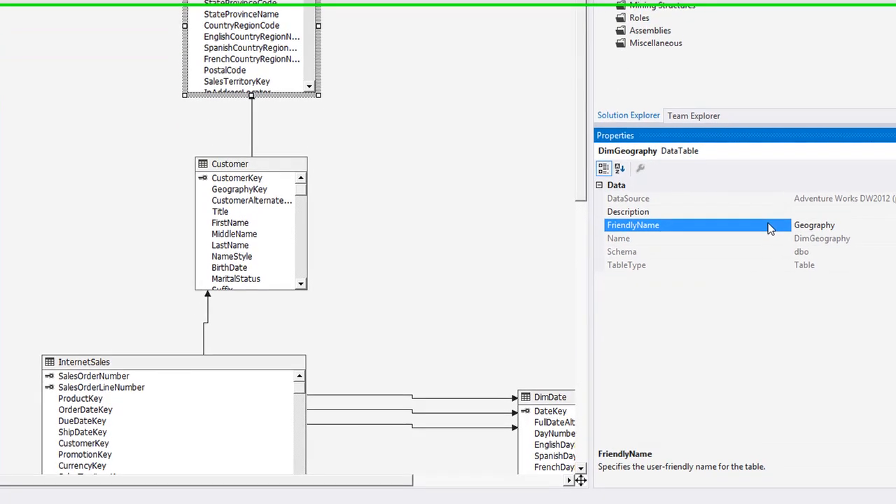
pyautogui.click(360, 149)
# Step: Change the friendly name of the DimDate table to Date
pyautogui.scroll(-5, 370, 440)
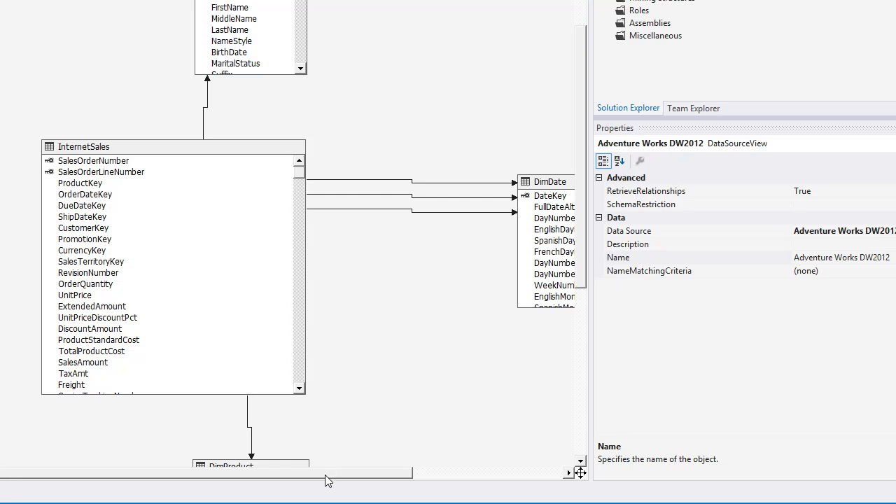
pyautogui.moveTo(326, 474); pyautogui.dragTo(432, 478)
pyautogui.click(380, 178)
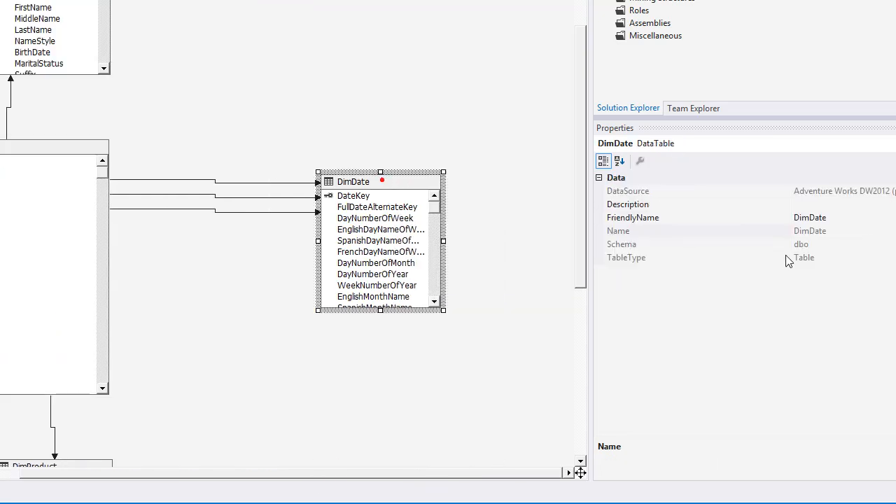
pyautogui.click(811, 217)
pyautogui.press('BackSpace')
pyautogui.press('BackSpace')
pyautogui.press('BackSpace')
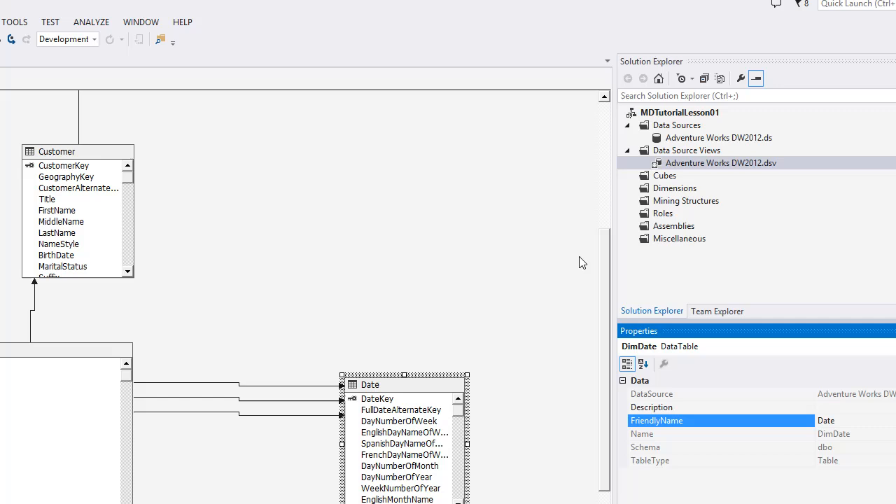
pyautogui.click(579, 262)
# Step: Change the friendly name of the DimProduct table to Product and save all files of the project
pyautogui.scroll(-5, 576, 258)
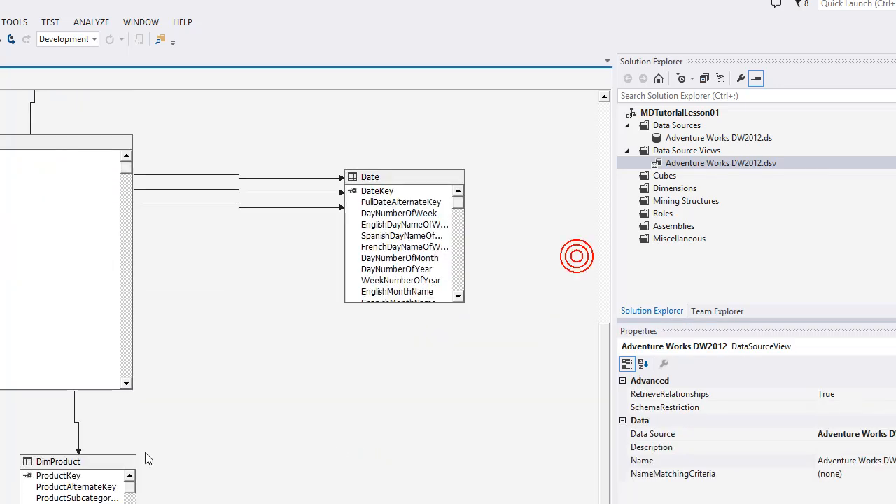
pyautogui.click(61, 460)
pyautogui.click(845, 421)
pyautogui.moveTo(831, 420); pyautogui.dragTo(762, 420)
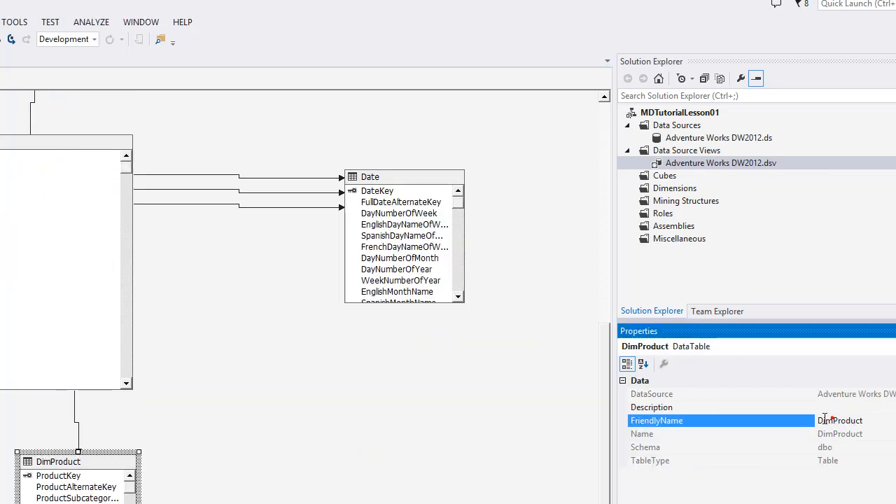
pyautogui.press('BackSpace')
pyautogui.press('Return')
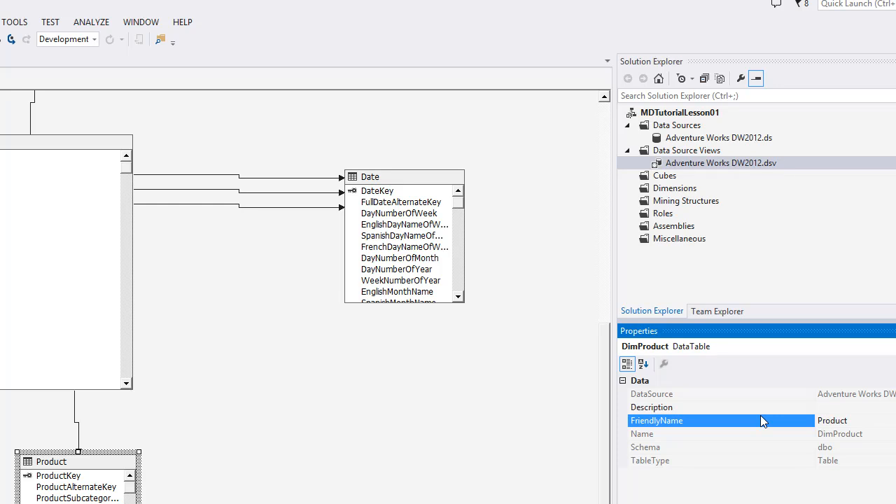
pyautogui.click(320, 476)
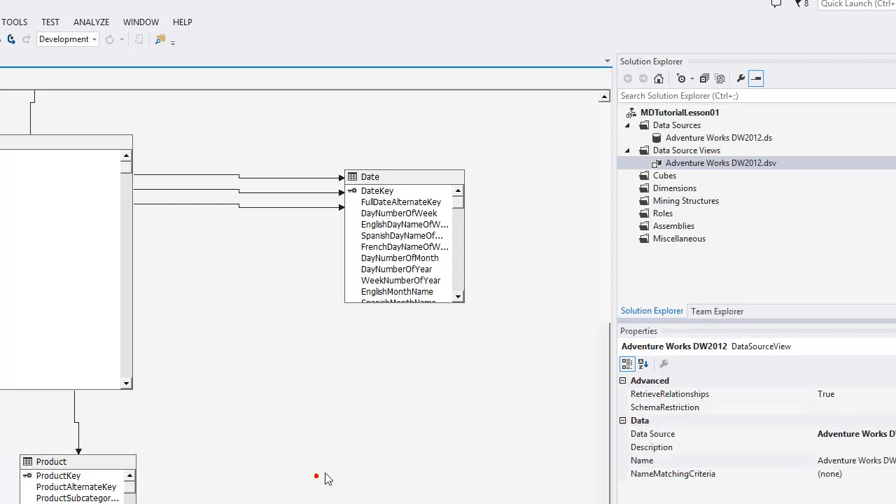
pyautogui.click(81, 31)
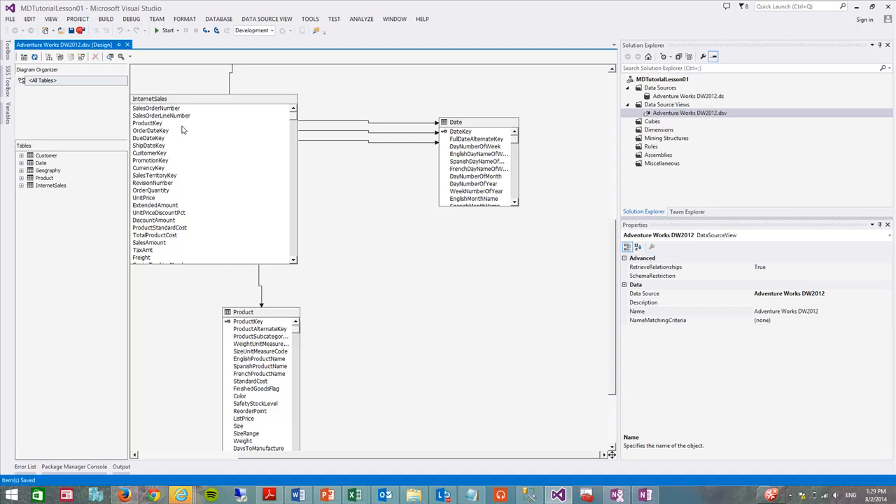
# Step: Arrange the data source view's tables automatically and widen the diagram area by narrowing the Solution Explorer and properties area
pyautogui.rightClick(361, 103)
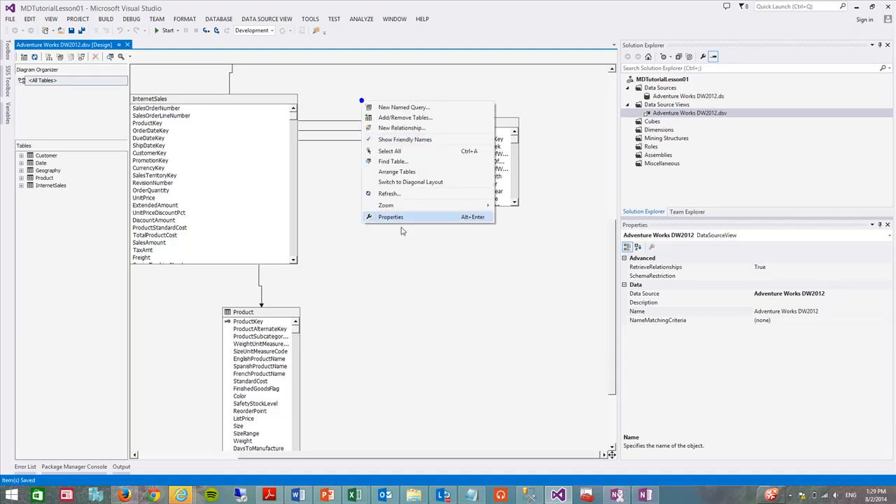
pyautogui.click(396, 172)
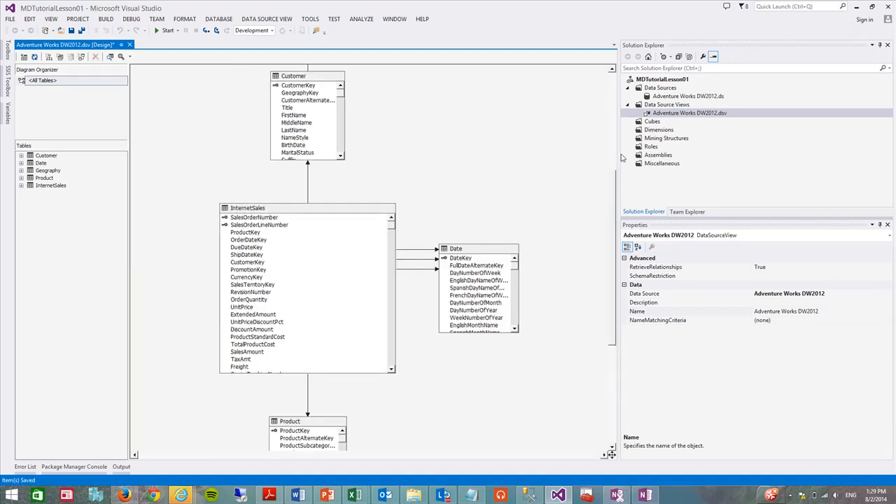
pyautogui.moveTo(620, 151); pyautogui.dragTo(739, 147)
pyautogui.click(576, 162)
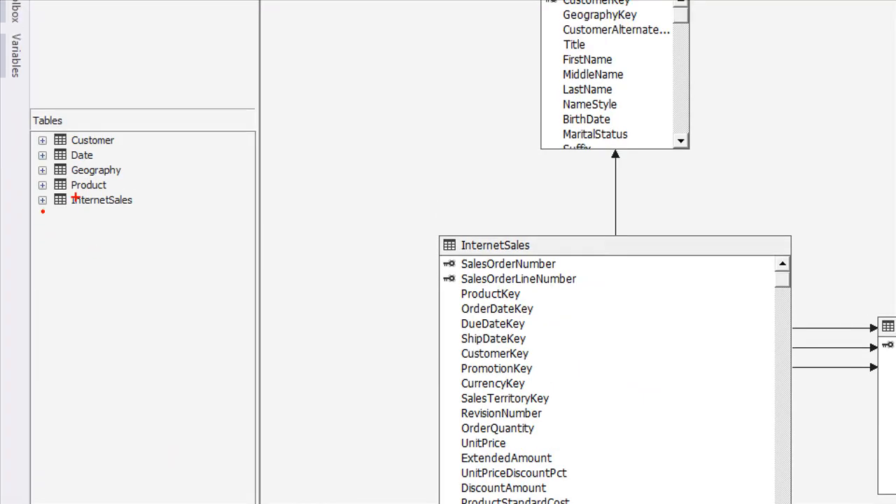
pyautogui.moveTo(25, 109)
pyautogui.mouseDown()
pyautogui.moveTo(165, 179)
pyautogui.moveTo(63, 105)
pyautogui.mouseUp()
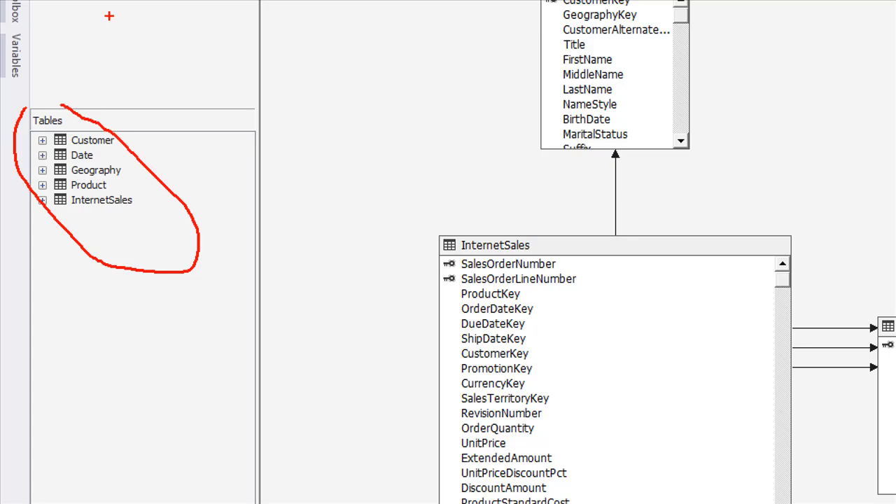